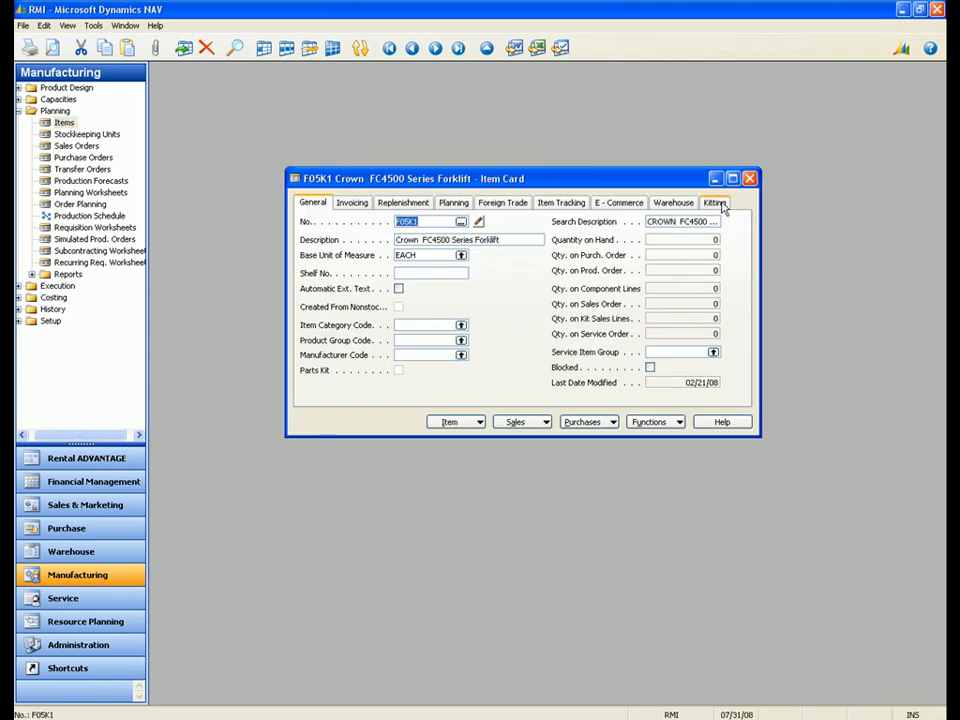
Examine the kitting settings on the item card of the Crown FC4500 Series Forklift, and close the card.
click(716, 203)
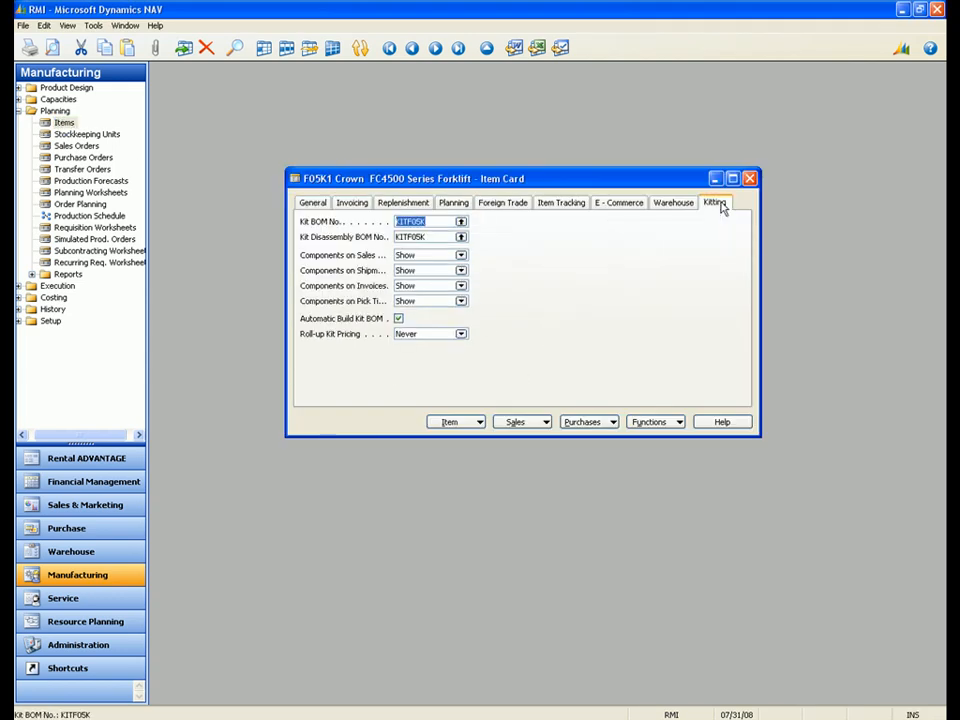
key(Escape)
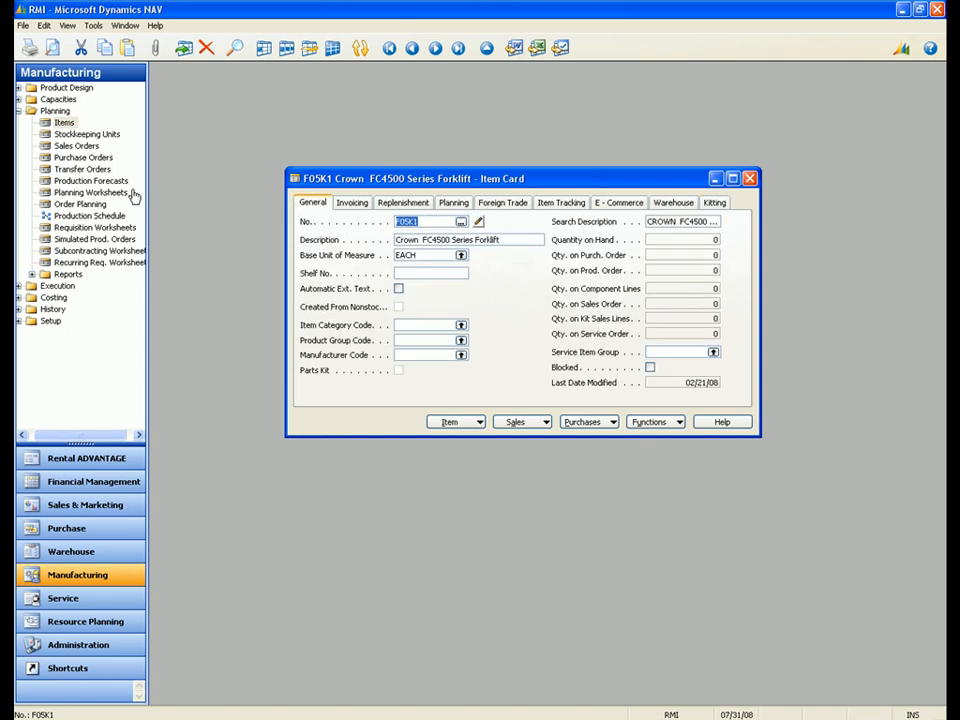
Review the Calculate Plan options of the default planning worksheet, and close both without calculating.
click(113, 196)
click(818, 522)
click(822, 568)
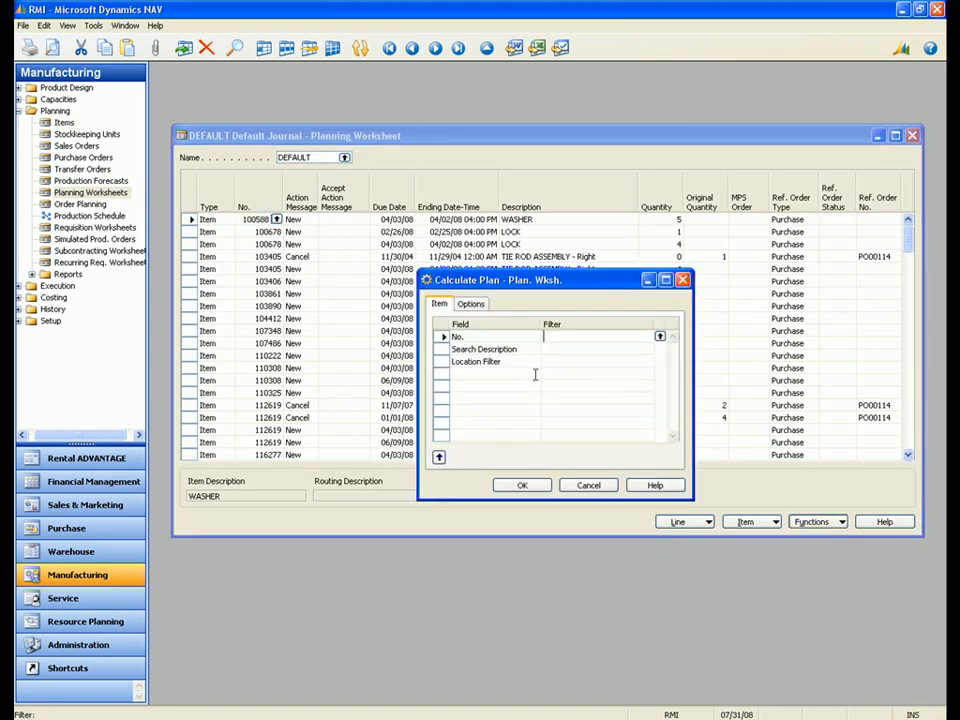
click(468, 304)
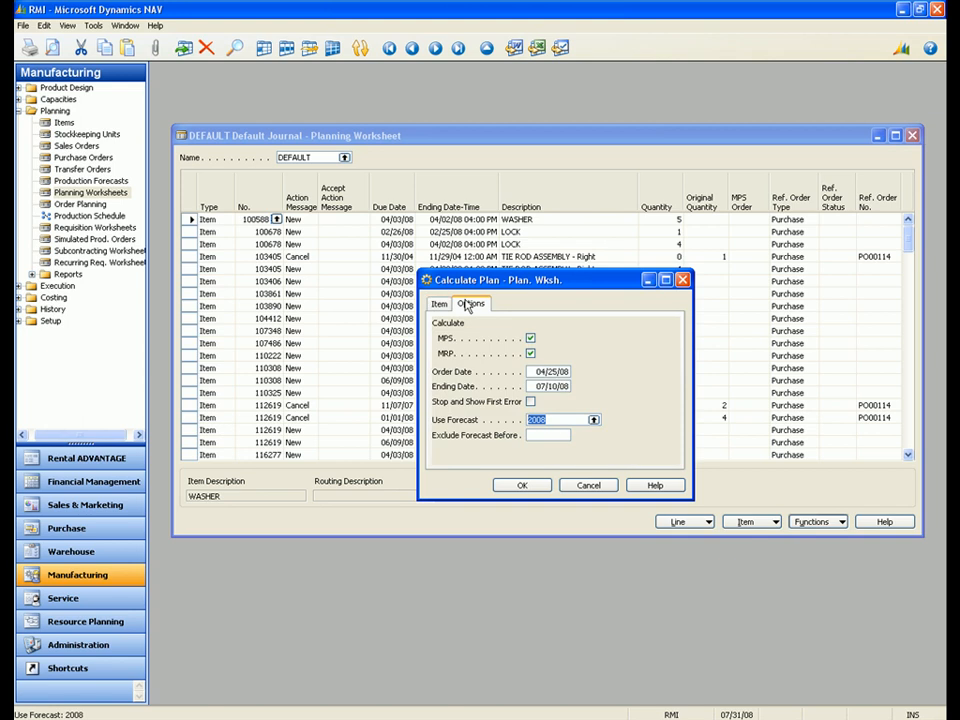
key(Escape)
key(Escape)
Look at the available demand views in Order Planning, and close it without changing the selection.
click(94, 208)
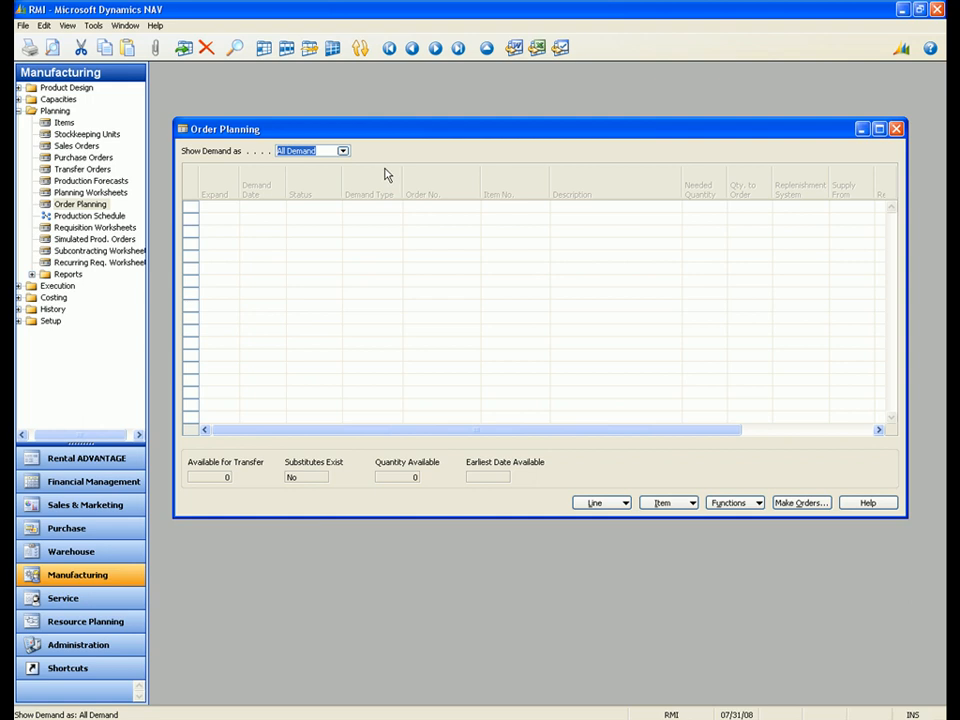
click(343, 151)
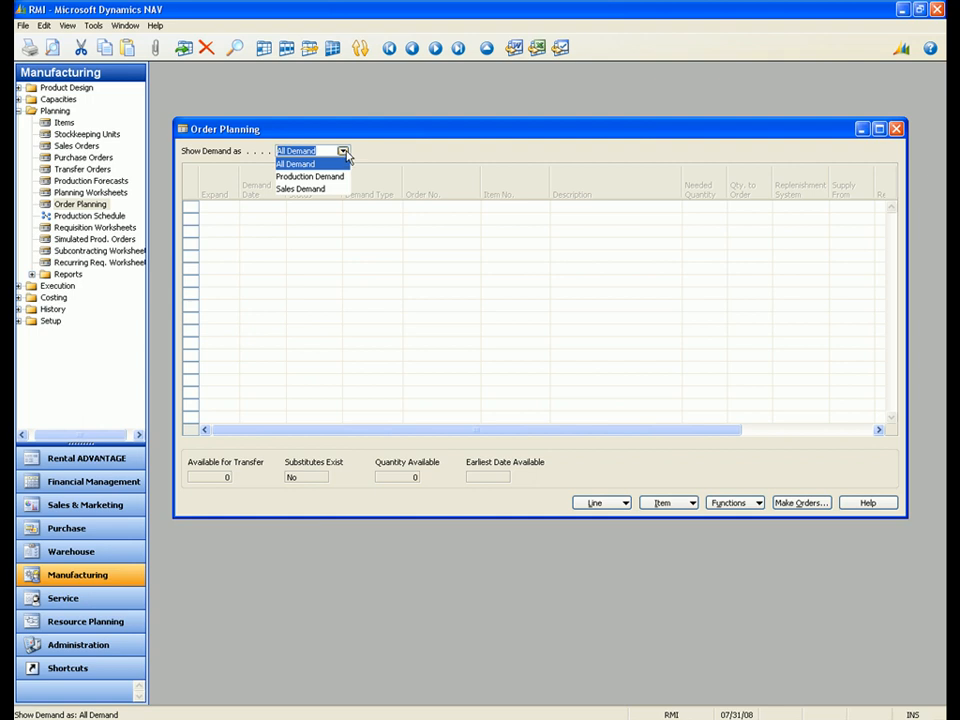
key(Escape)
key(Escape)
Create a new sales order for the customer BBH Residential Construction.
click(76, 147)
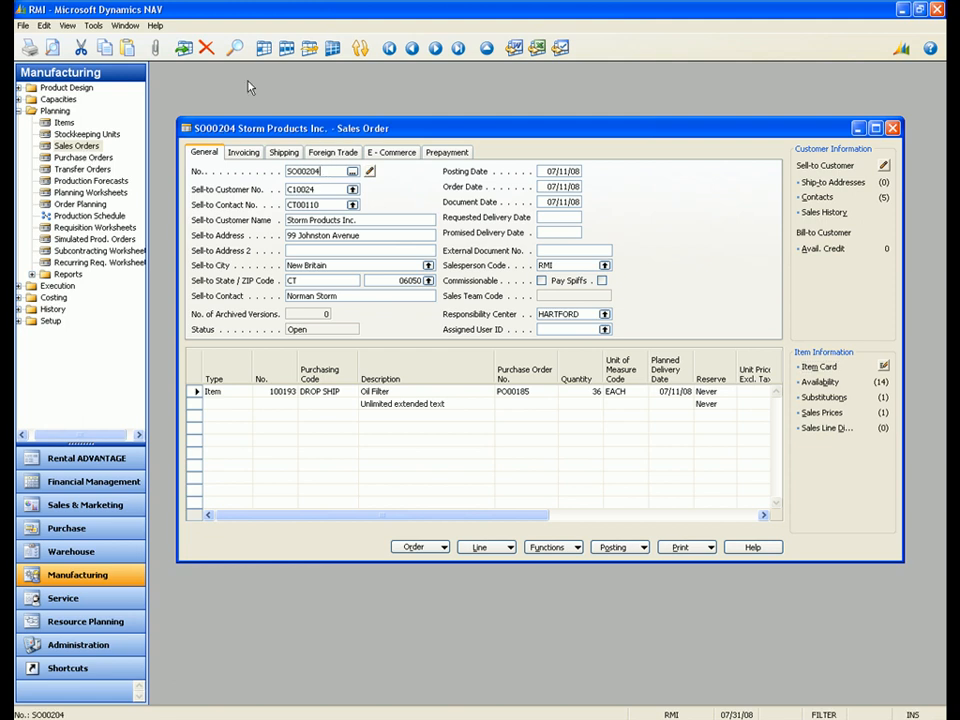
key(F3)
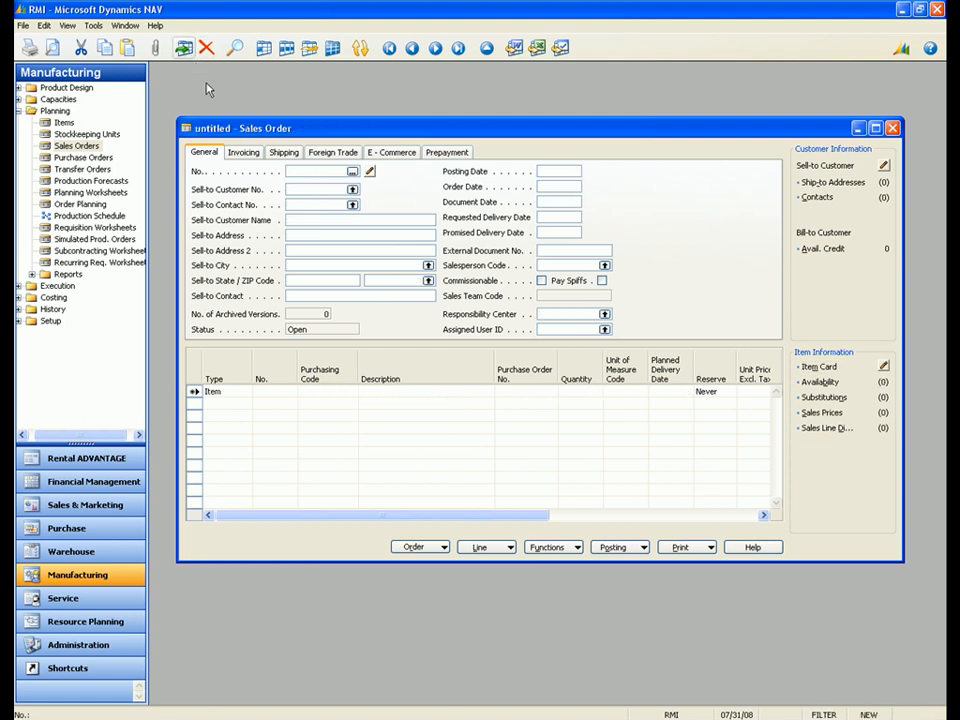
key(Return)
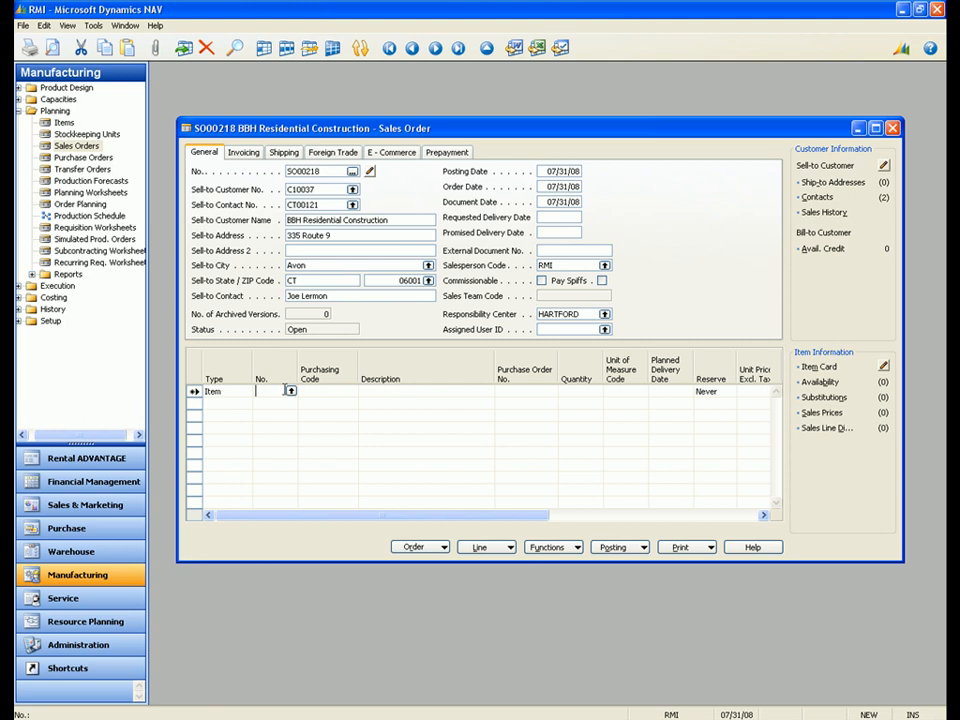
Add a line for item S200007, 8' X 12' Fence Panel, with quantity 12, and accept recording that quantity.
click(291, 393)
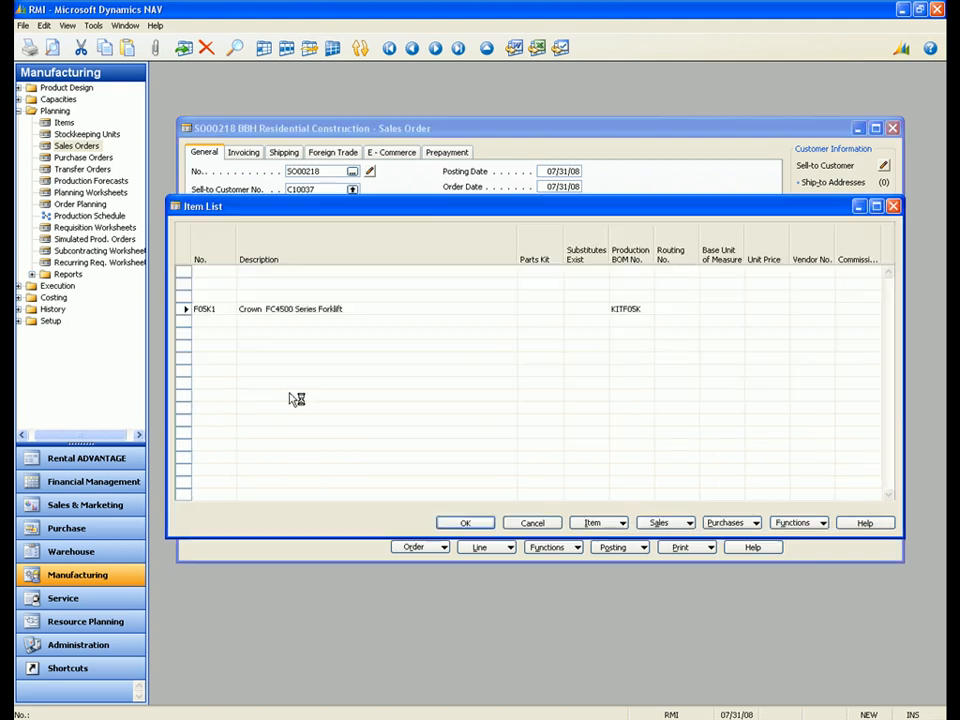
key(ctrl+f)
text(s2)
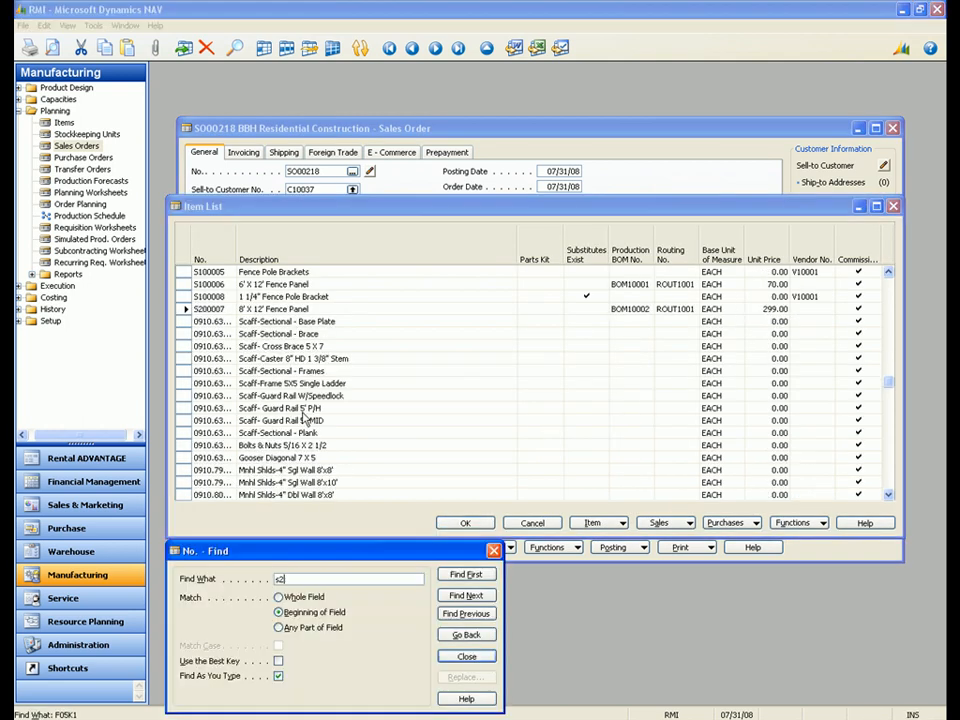
double_click(290, 313)
click(590, 391)
text(12)
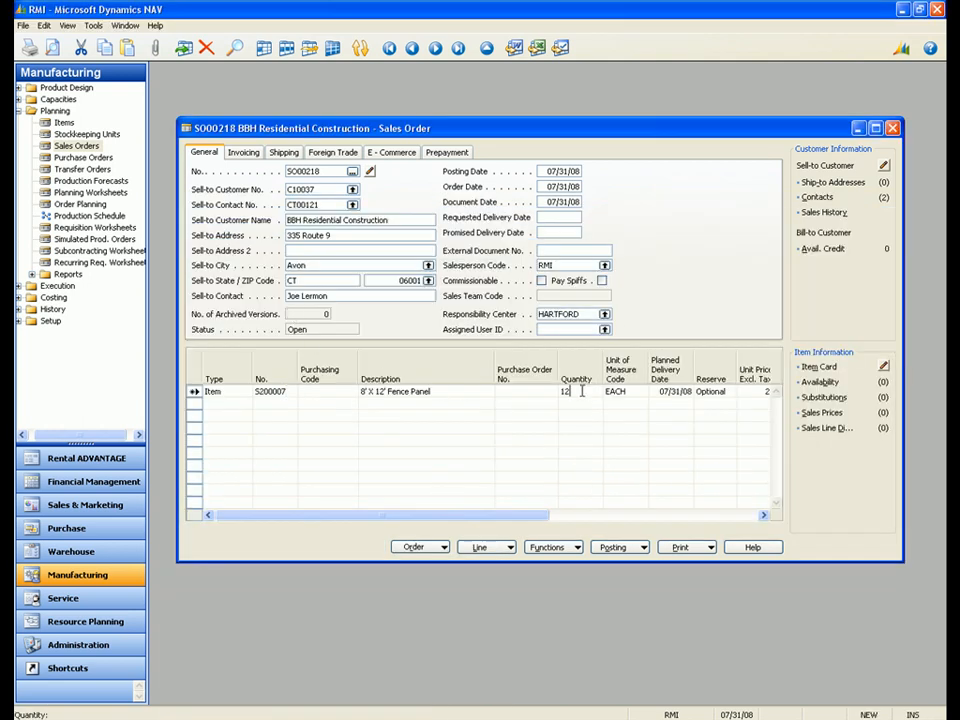
key(Return)
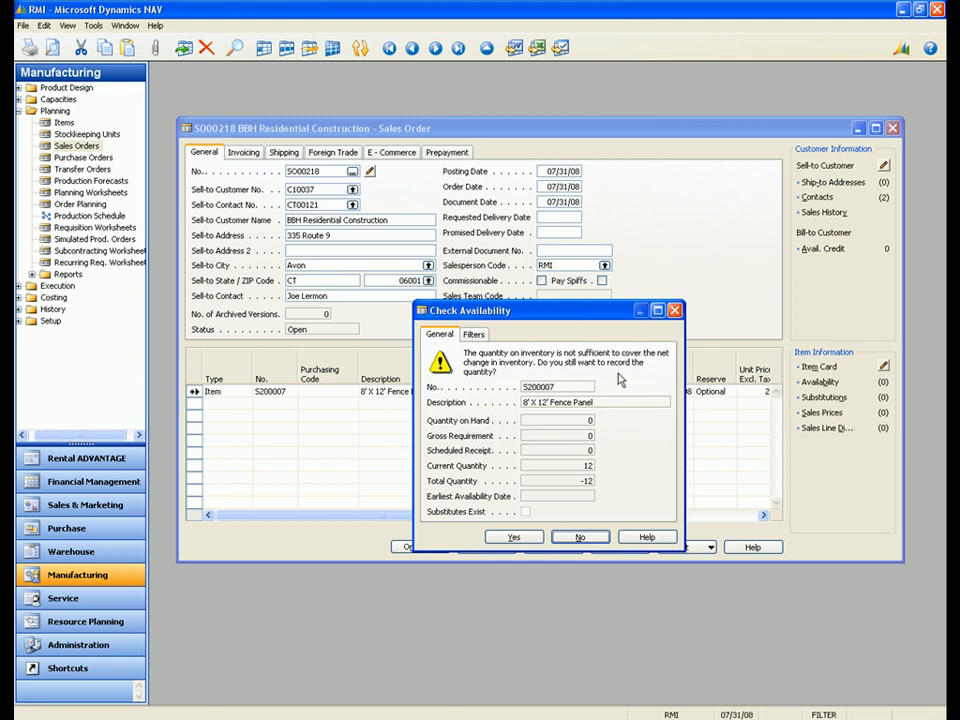
click(514, 537)
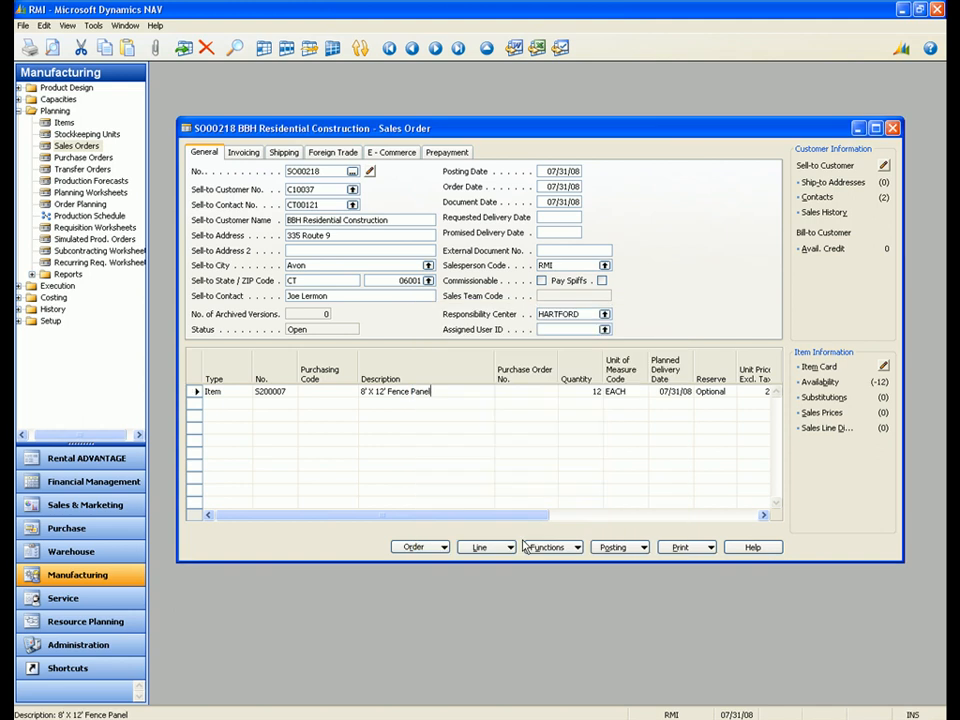
Set the fence panel line's planned delivery date to 08/05/08 and accept the availability check.
click(665, 392)
text(0805)
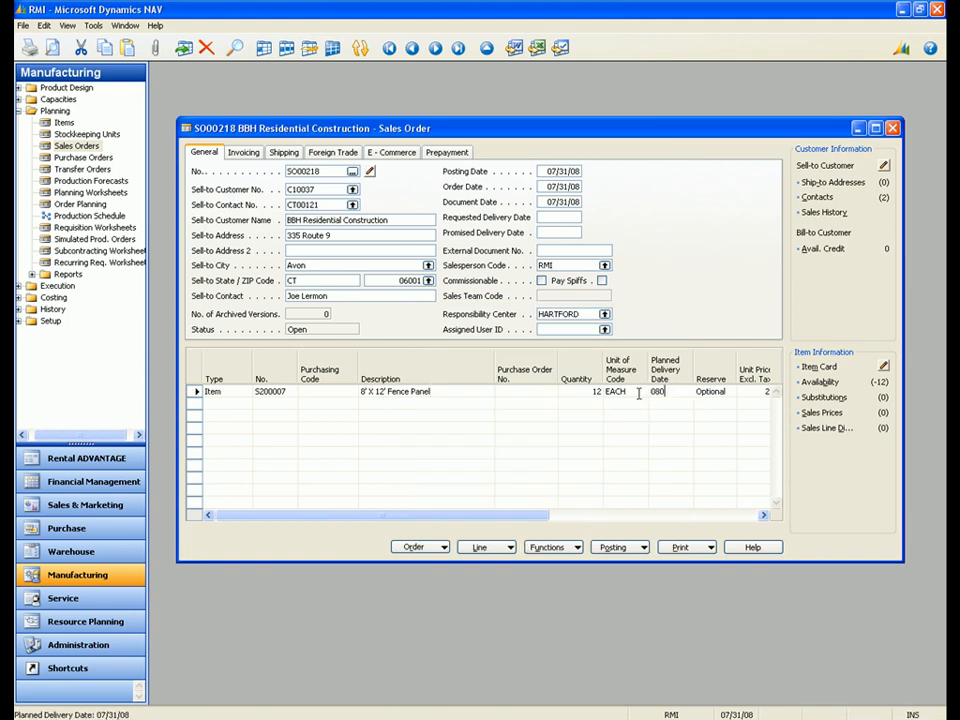
click(451, 390)
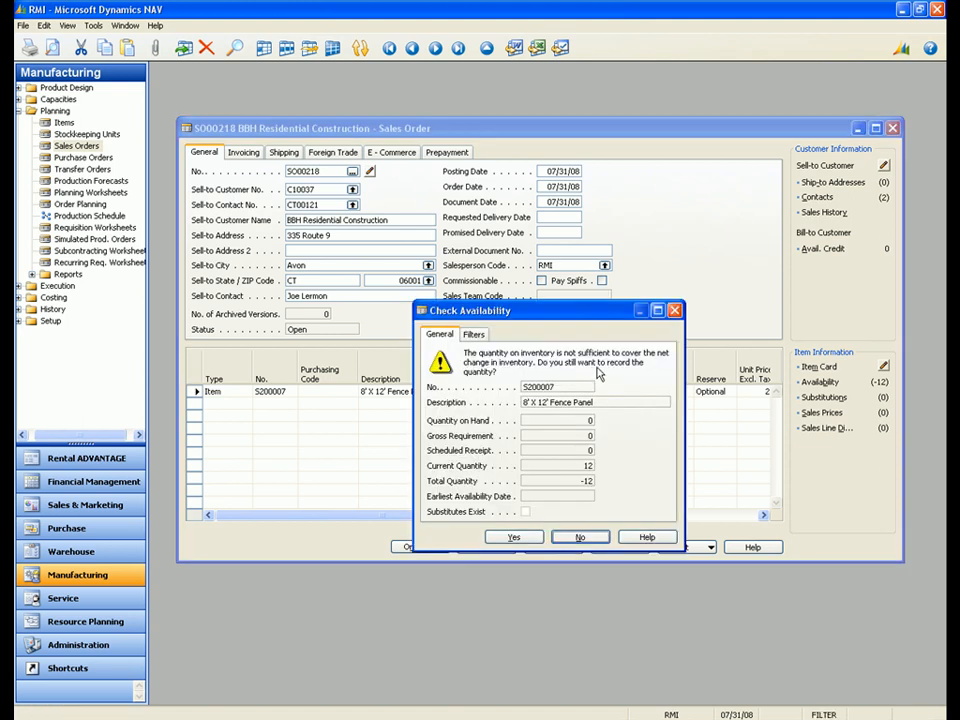
click(524, 541)
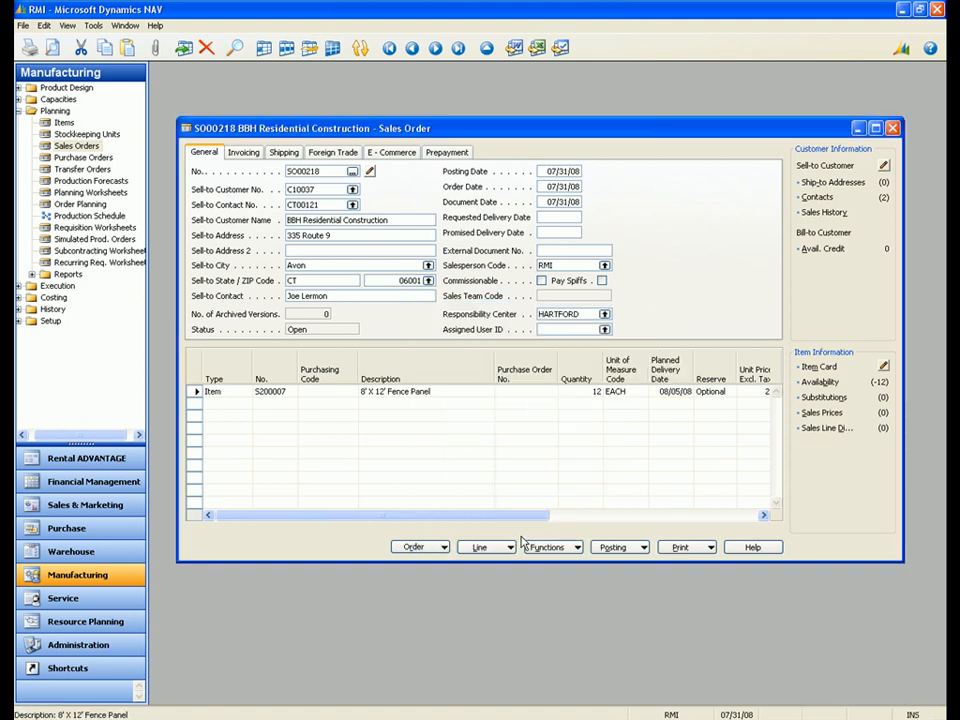
Calculate the Capable-to-Promise dates for the fence panel line in Order Promising, and return to the sales order.
click(506, 548)
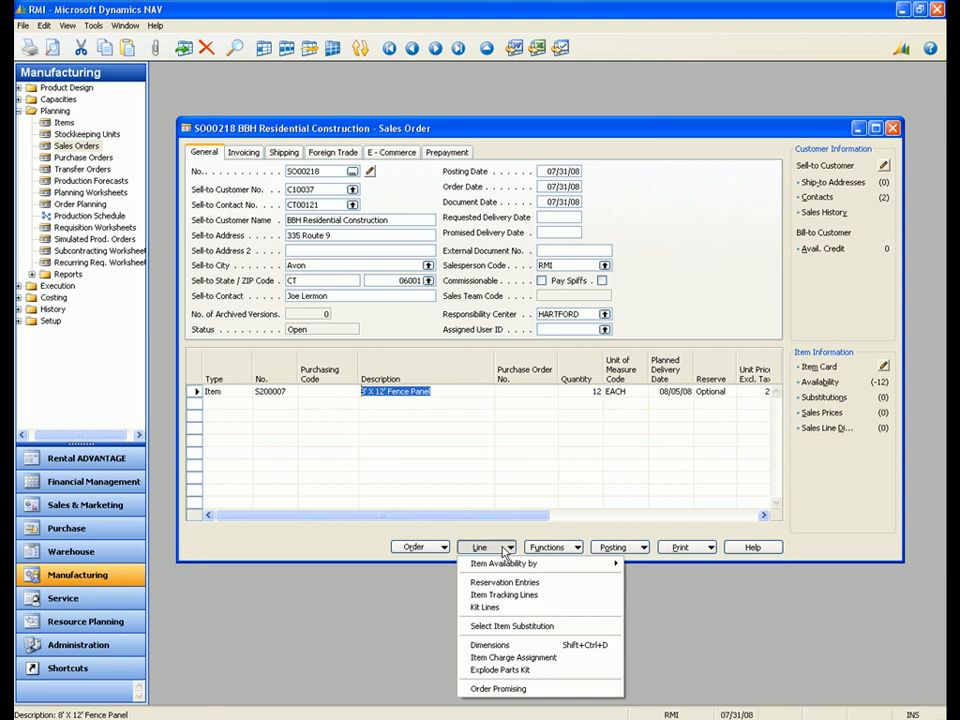
click(546, 689)
click(686, 615)
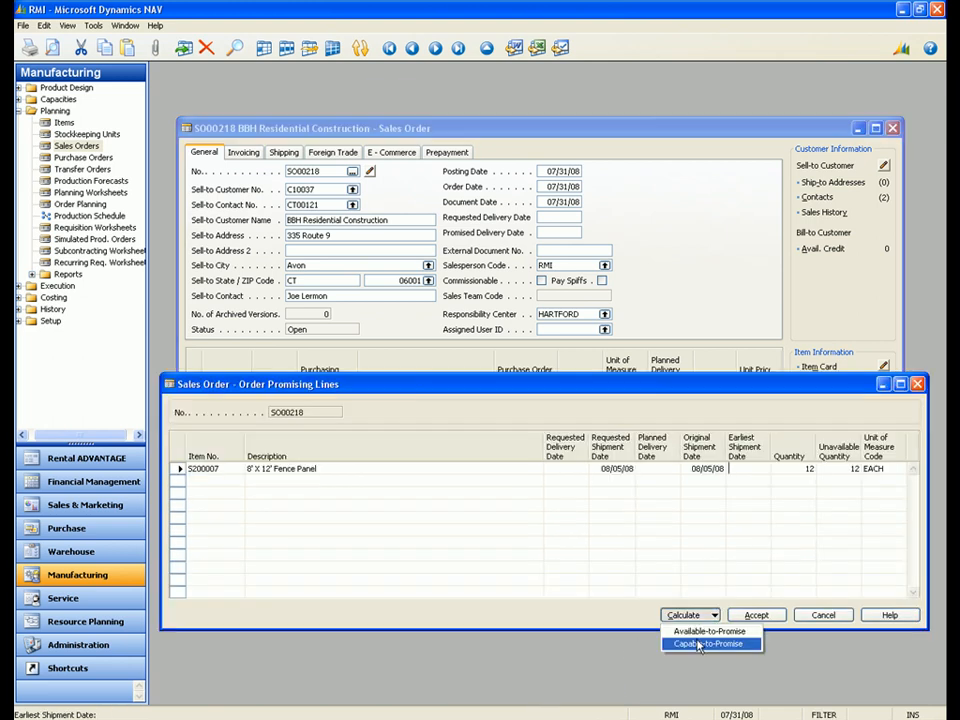
click(699, 706)
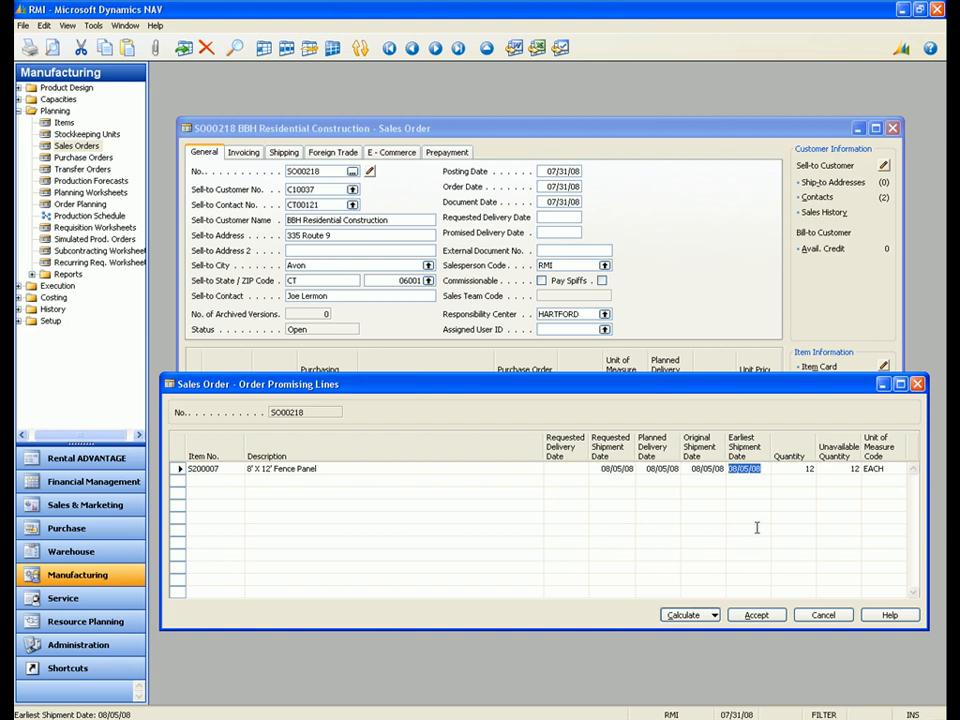
click(917, 384)
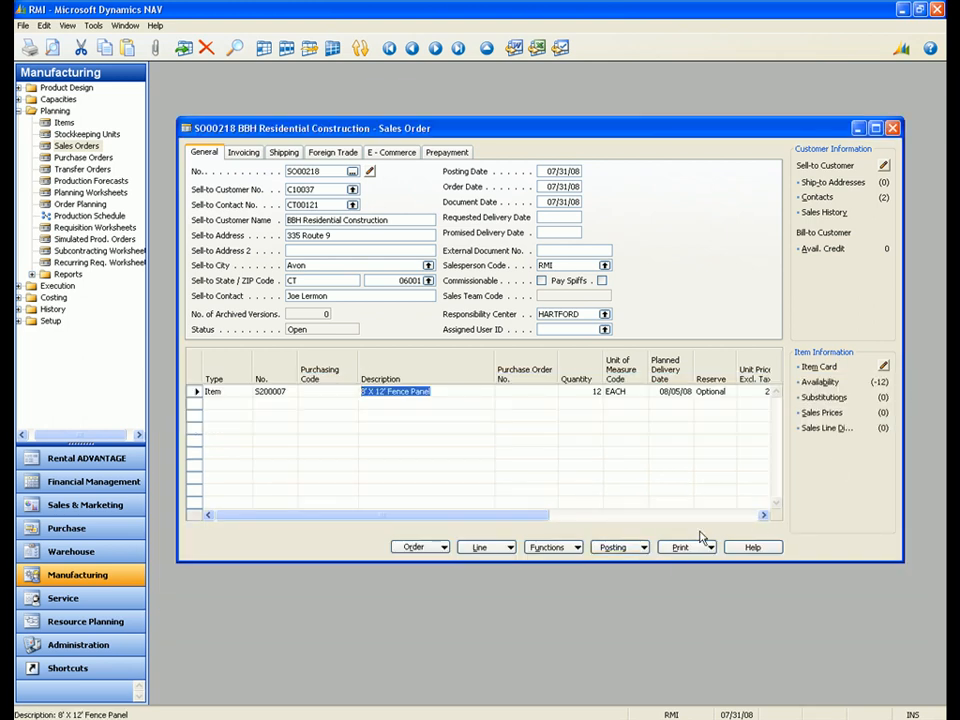
Open the fence panel's item card from the sales order and examine its invoicing details and available costing methods.
click(818, 366)
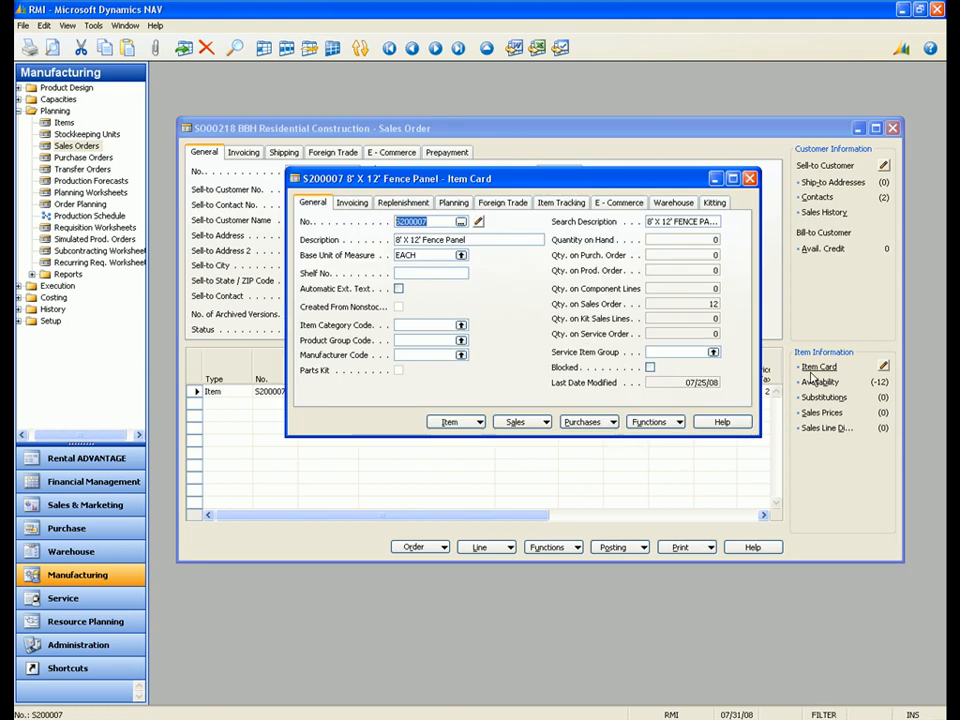
click(352, 204)
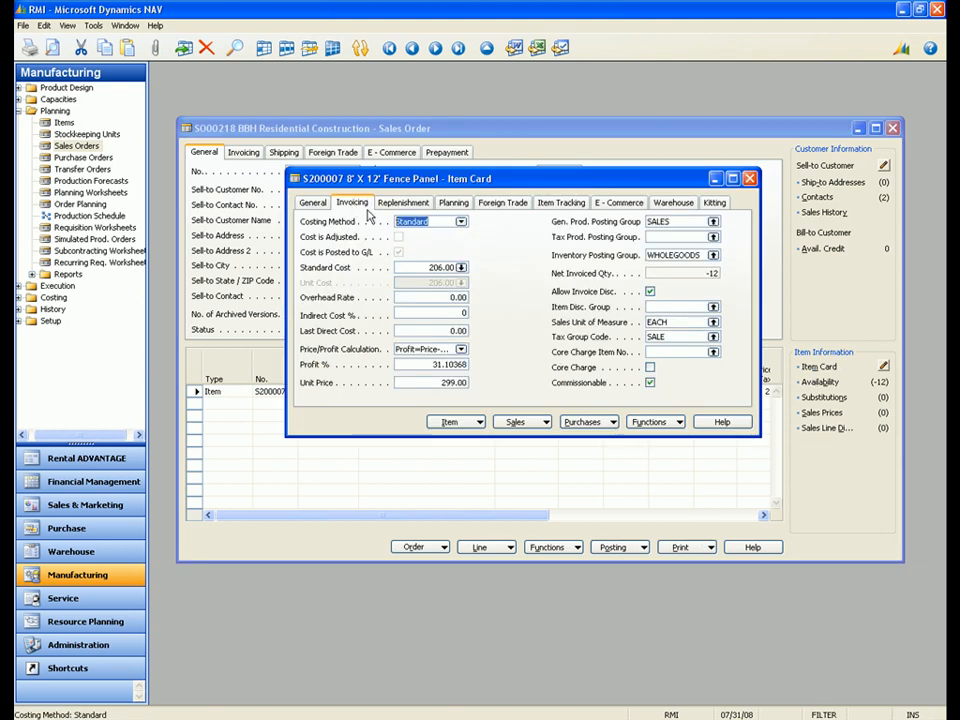
click(461, 221)
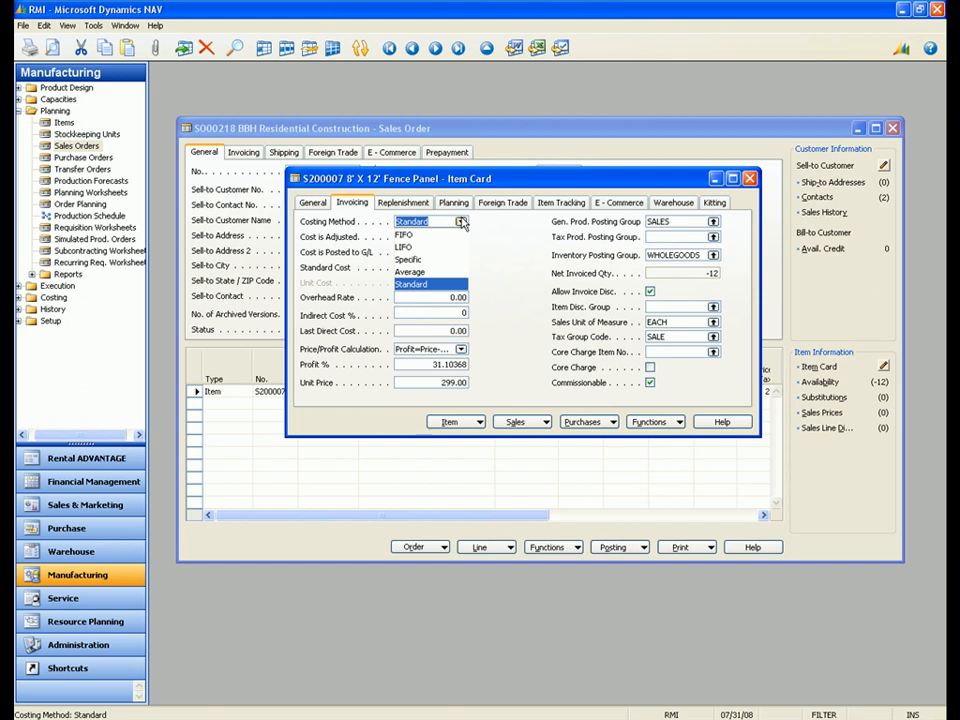
Examine the fence panel's replenishment settings and the available replenishment systems, leaving them unchanged.
click(420, 202)
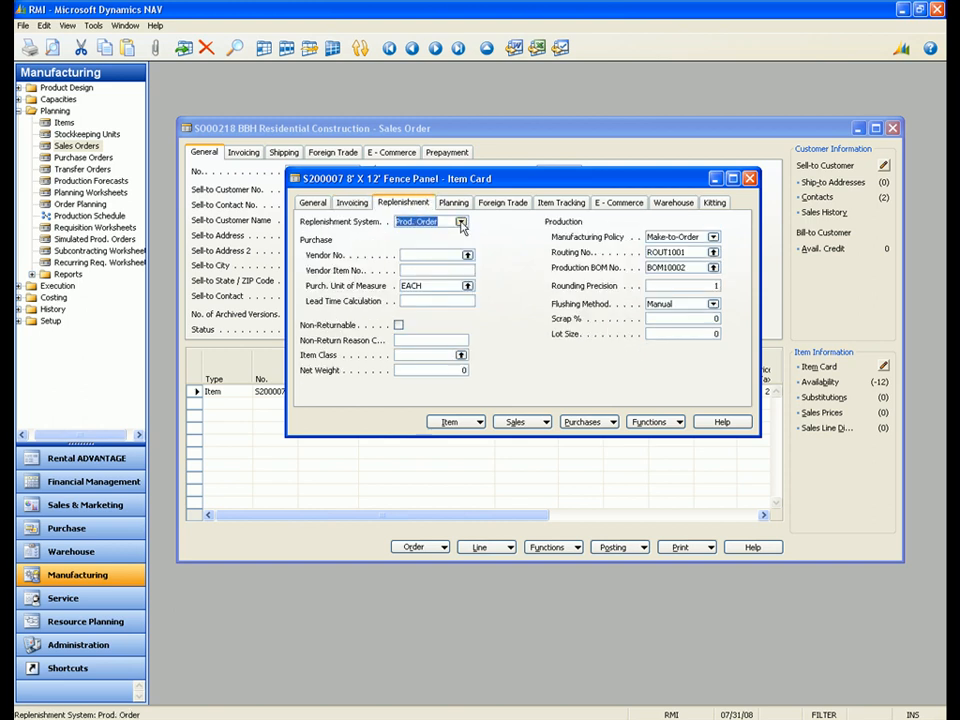
click(461, 221)
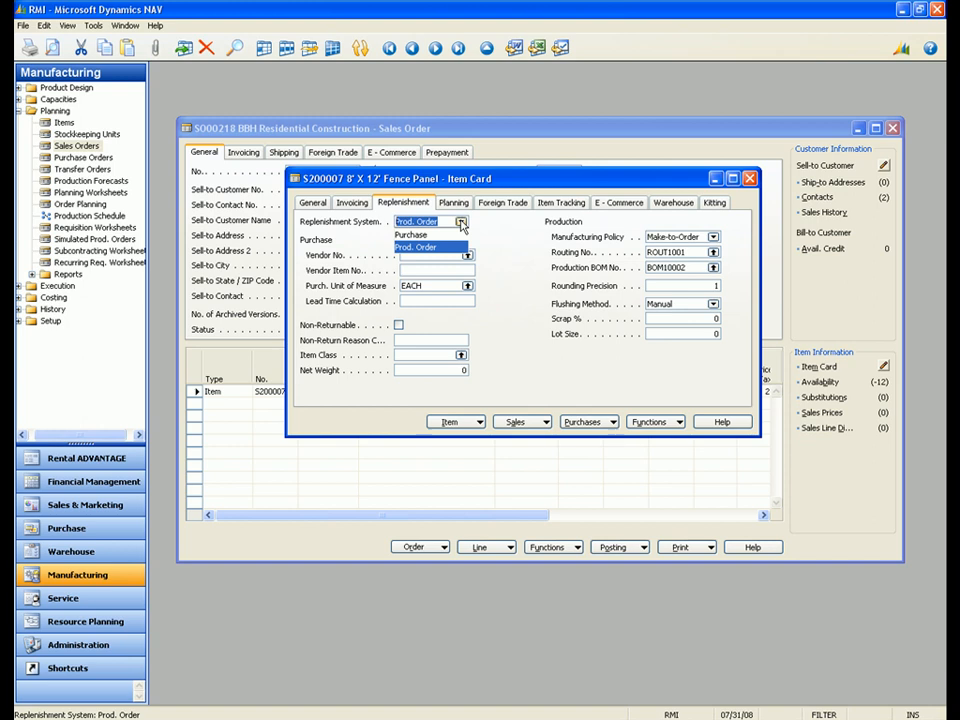
click(461, 221)
Examine the component lines of the fence panel's production BOM, BOM10002, and return to the item card.
click(713, 268)
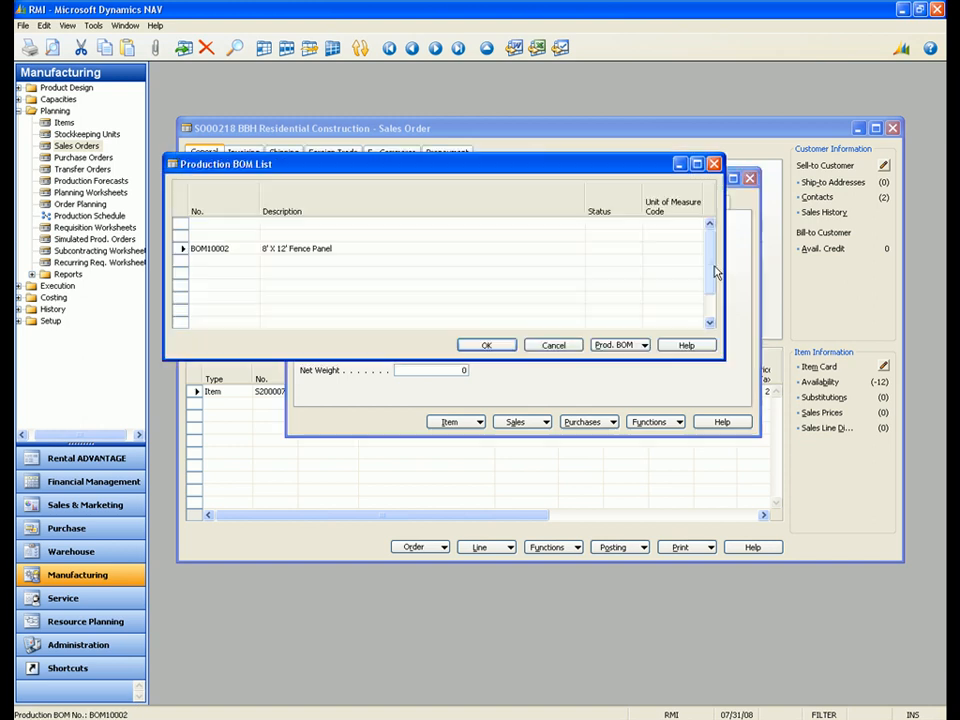
click(617, 344)
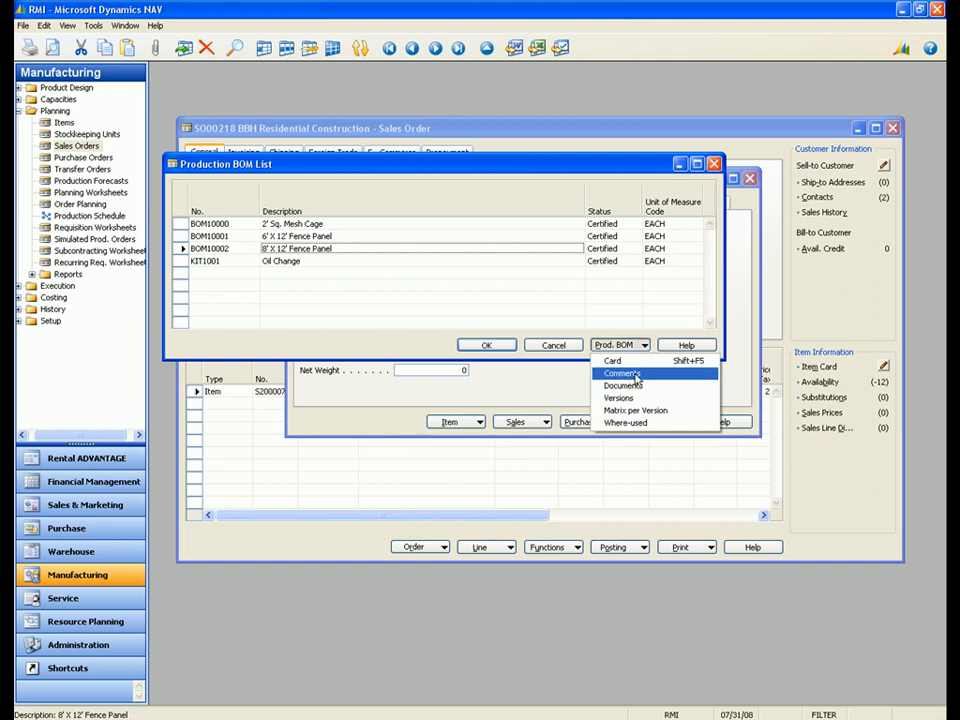
click(634, 362)
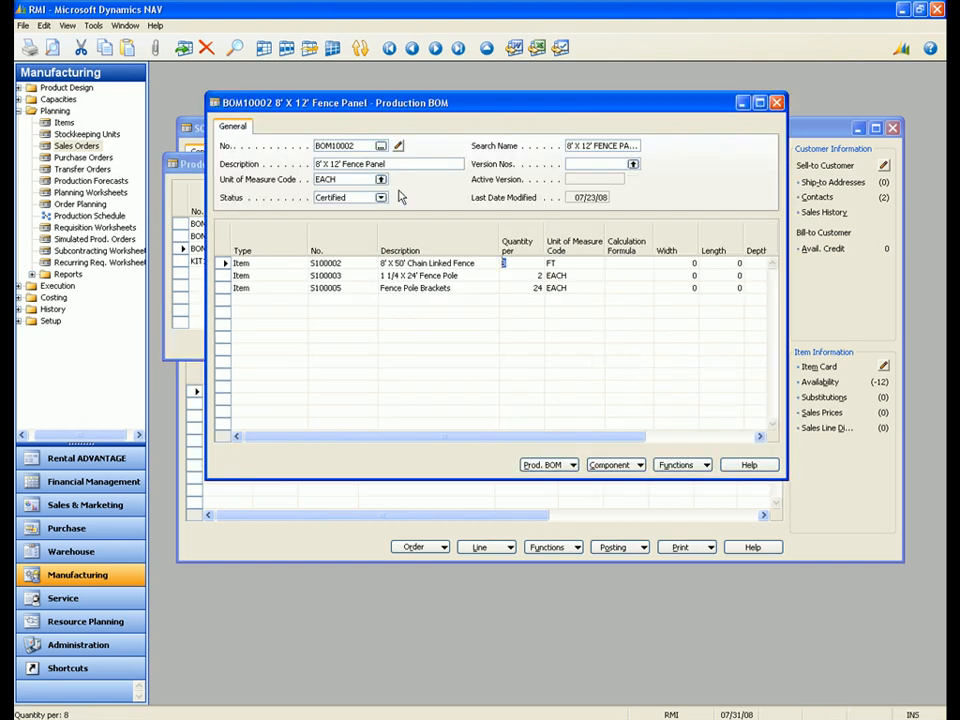
click(488, 262)
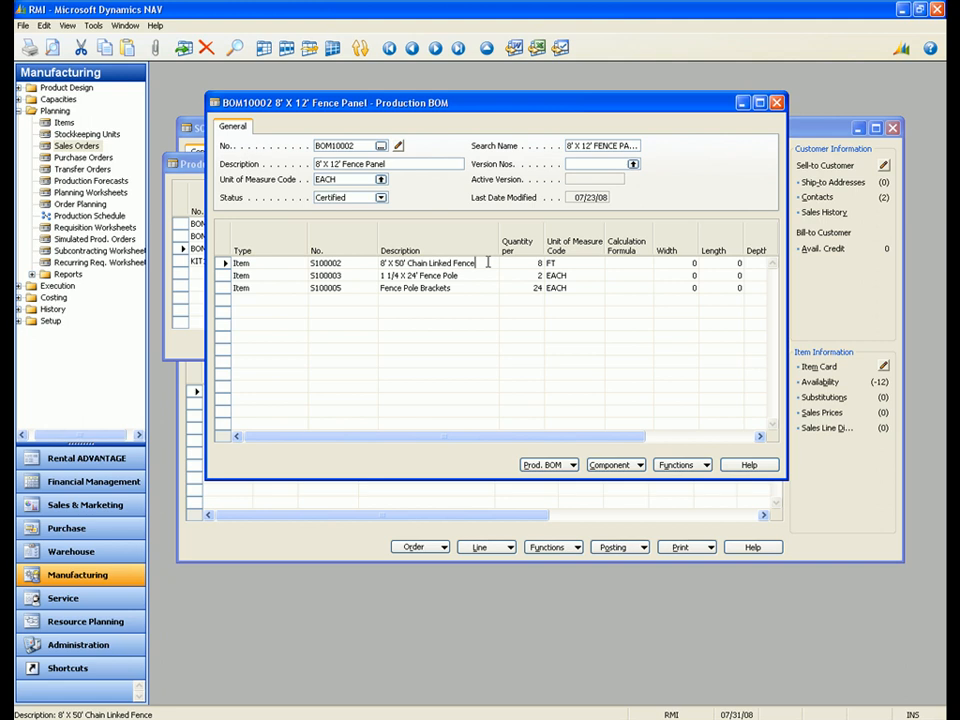
key(Escape)
key(Escape)
key(Return)
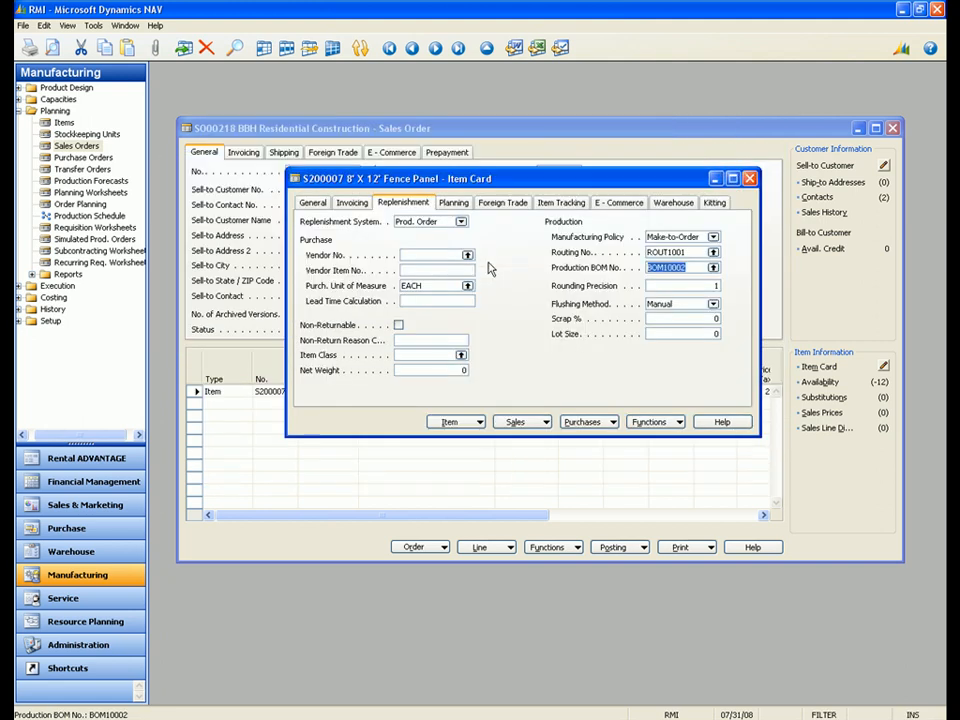
Open the fence panel's routing, ROUT1001, and examine its operations and the type options for the assembly department operation.
click(713, 252)
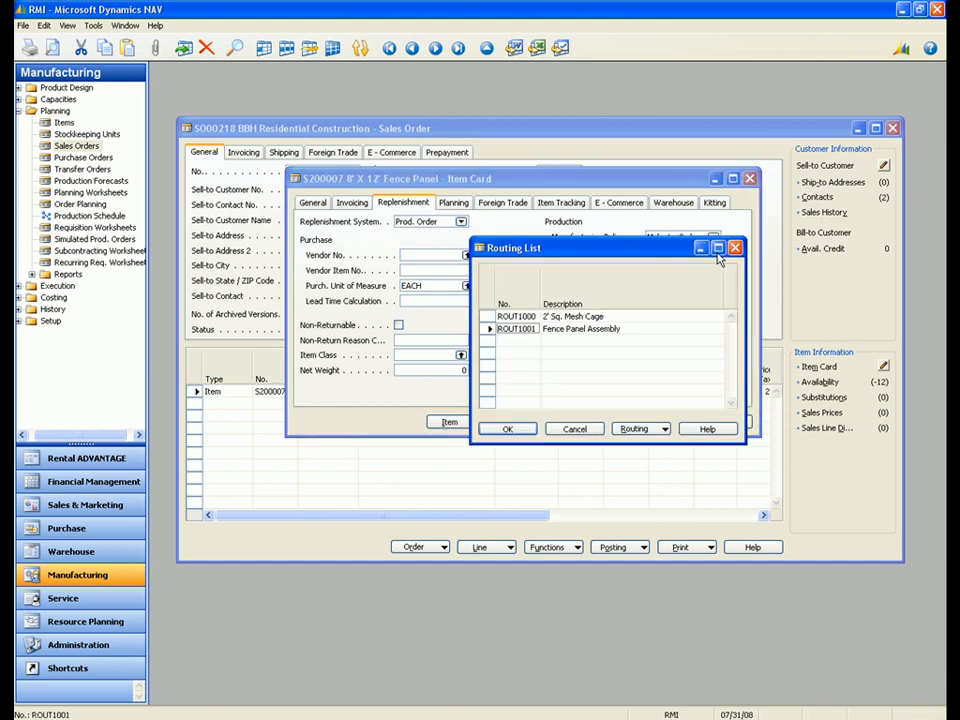
click(632, 429)
click(632, 444)
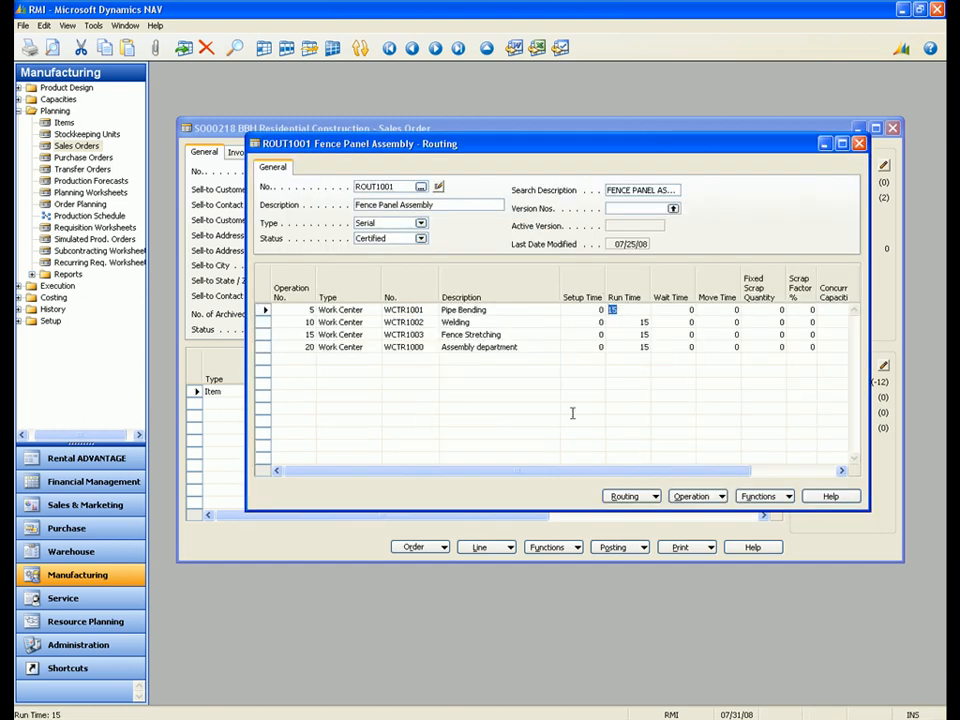
click(376, 347)
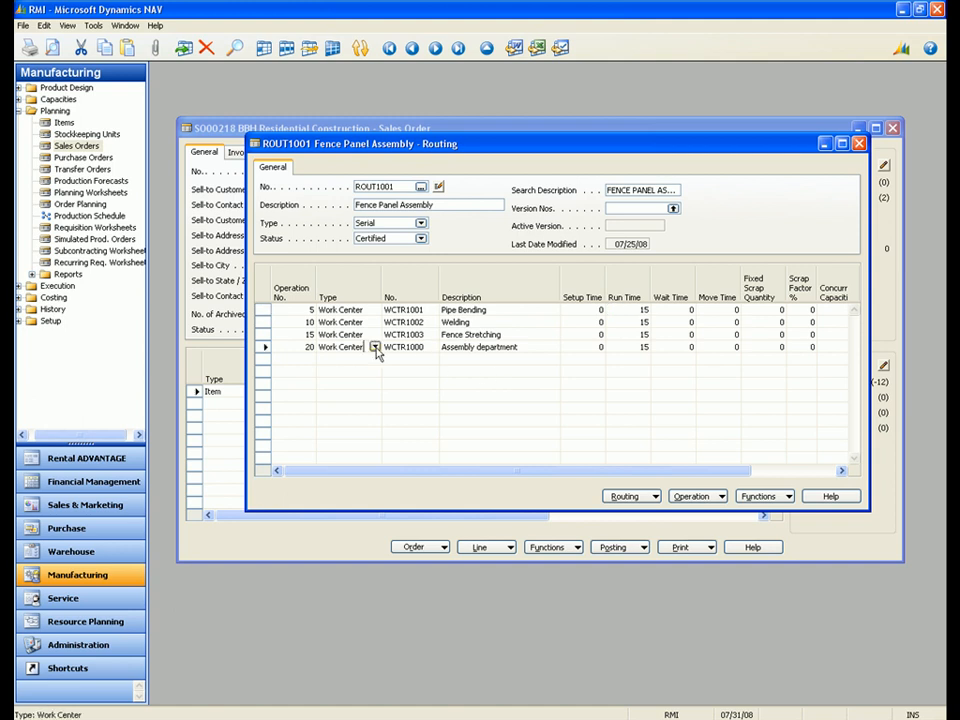
click(375, 347)
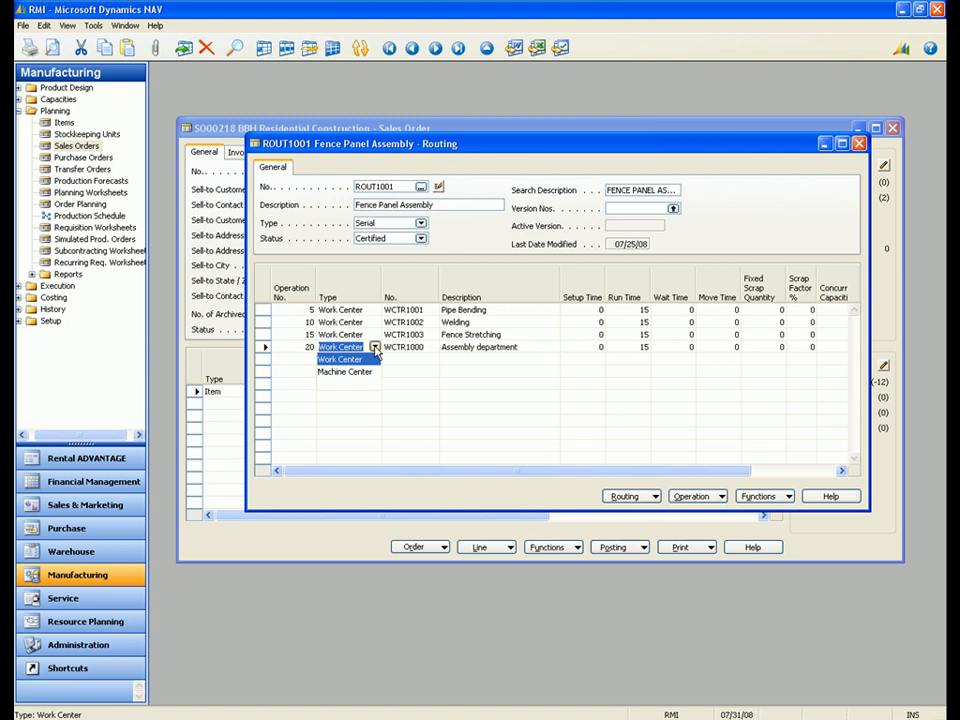
Open the assembly department's work center card from the routing operation and examine its general and posting details.
click(375, 347)
click(431, 346)
click(433, 347)
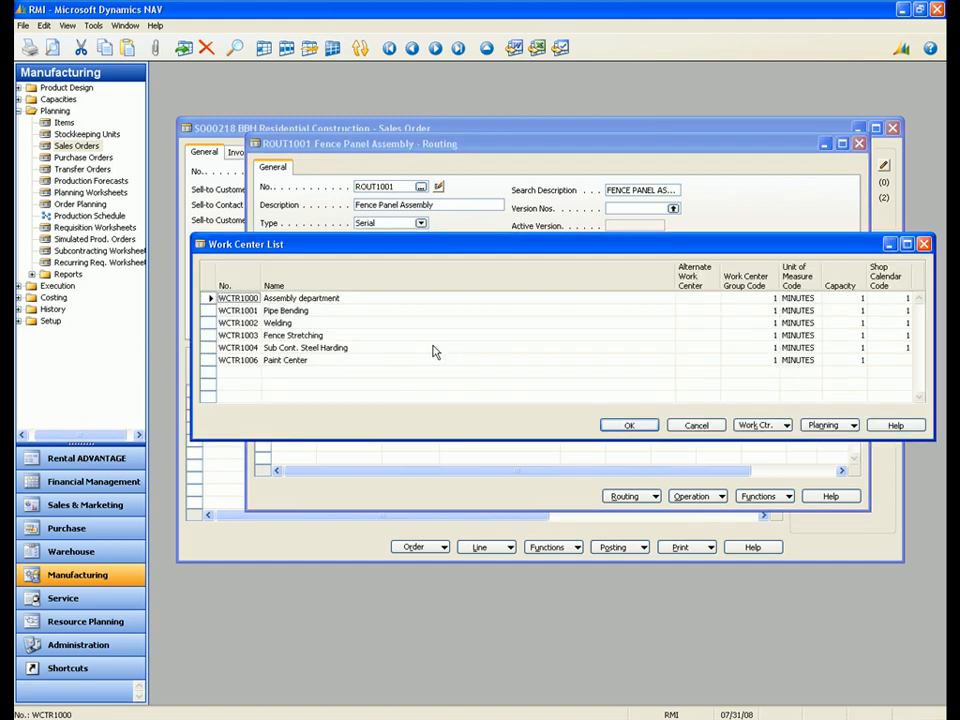
click(762, 425)
click(752, 439)
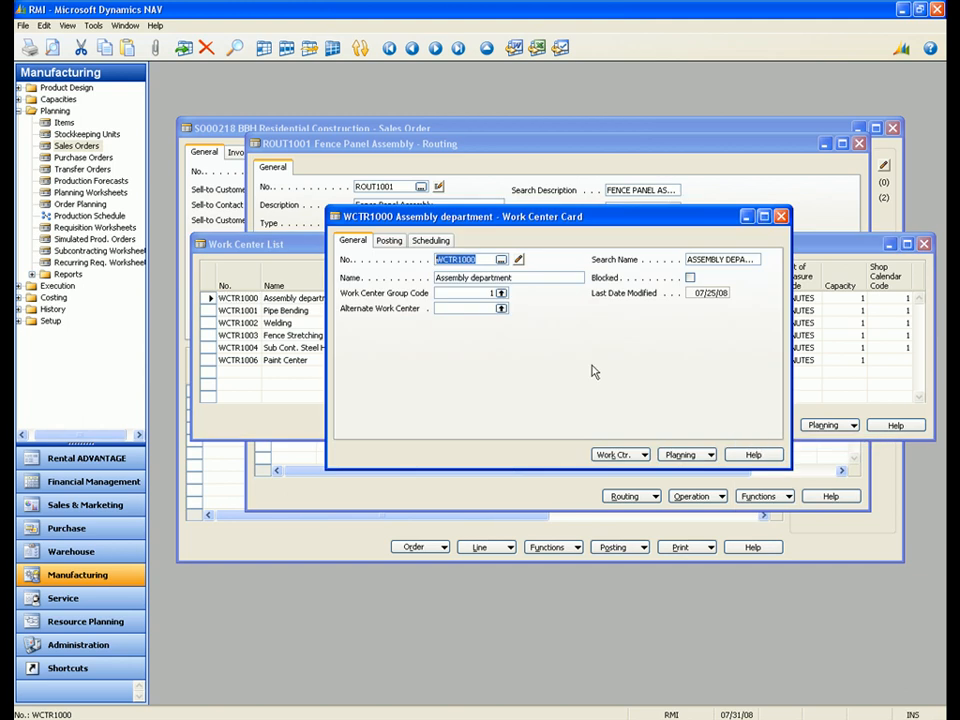
click(389, 241)
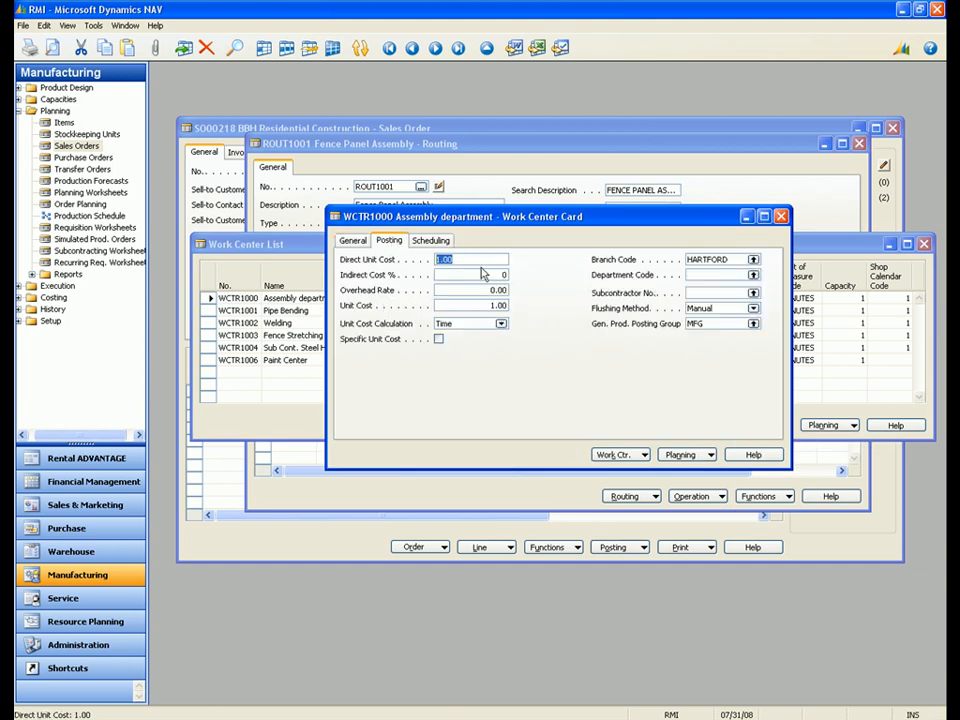
Examine the assembly department's scheduling details and work center load, and return to the routing.
click(431, 241)
click(614, 455)
click(616, 532)
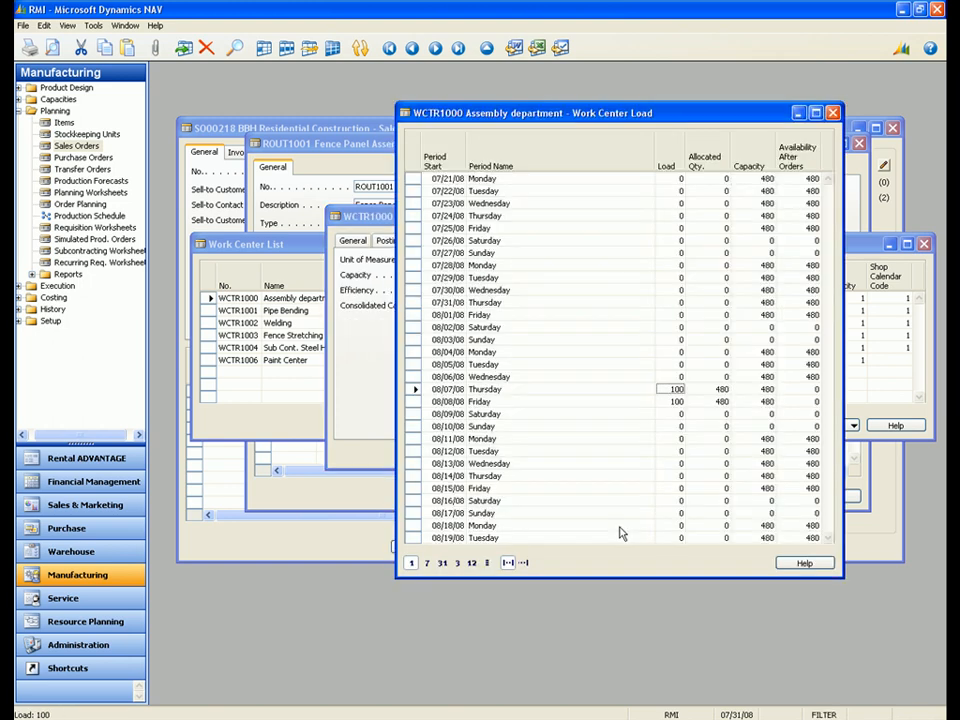
key(Escape)
key(Escape)
key(Escape)
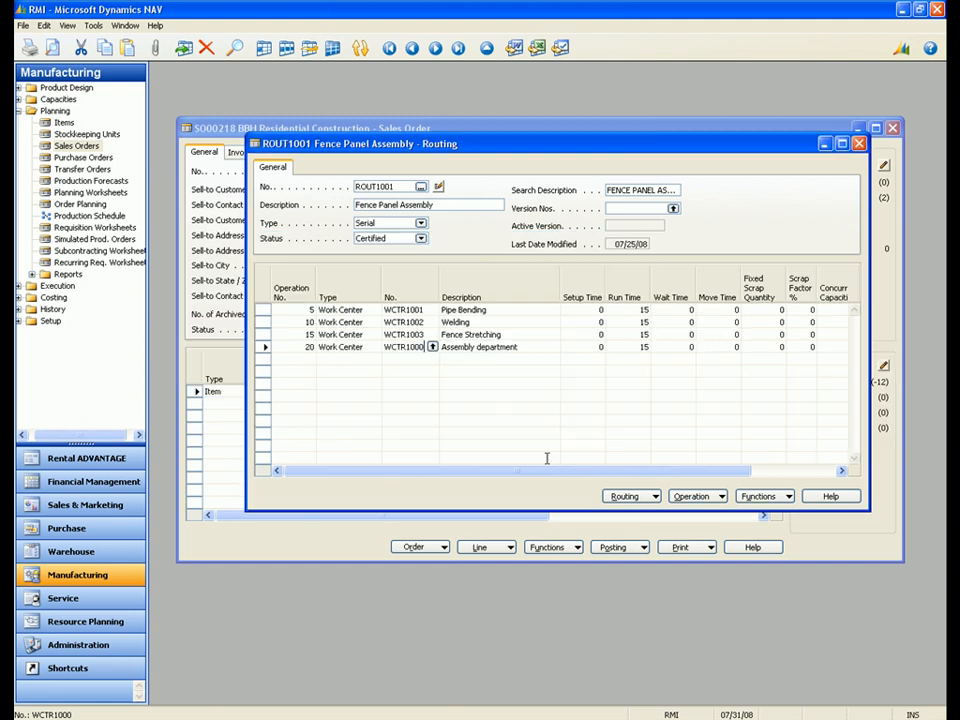
Close the routing, the fence panel's item card and the sales order.
key(Escape)
key(Escape)
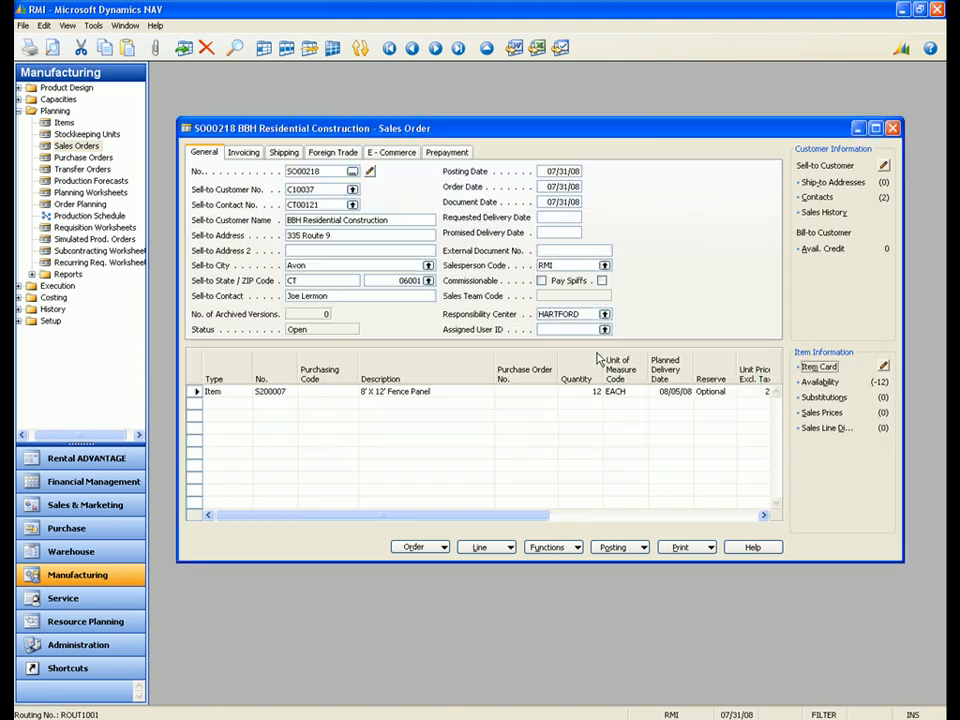
key(Escape)
key(Escape)
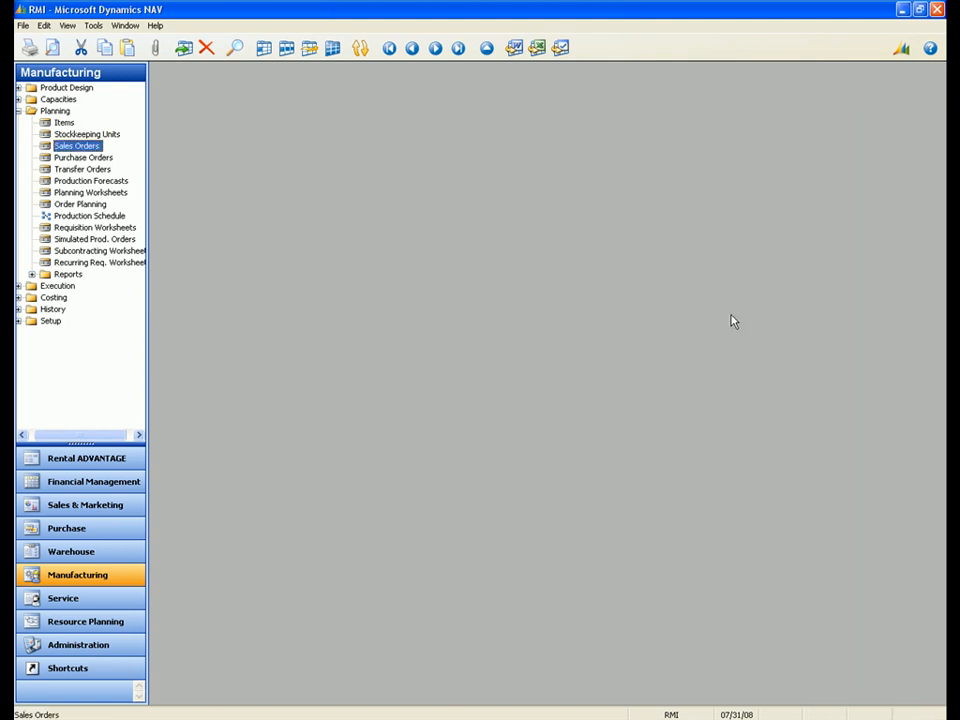
Calculate the plan in Order Planning and examine the available demand filters, keeping All Demand.
click(90, 204)
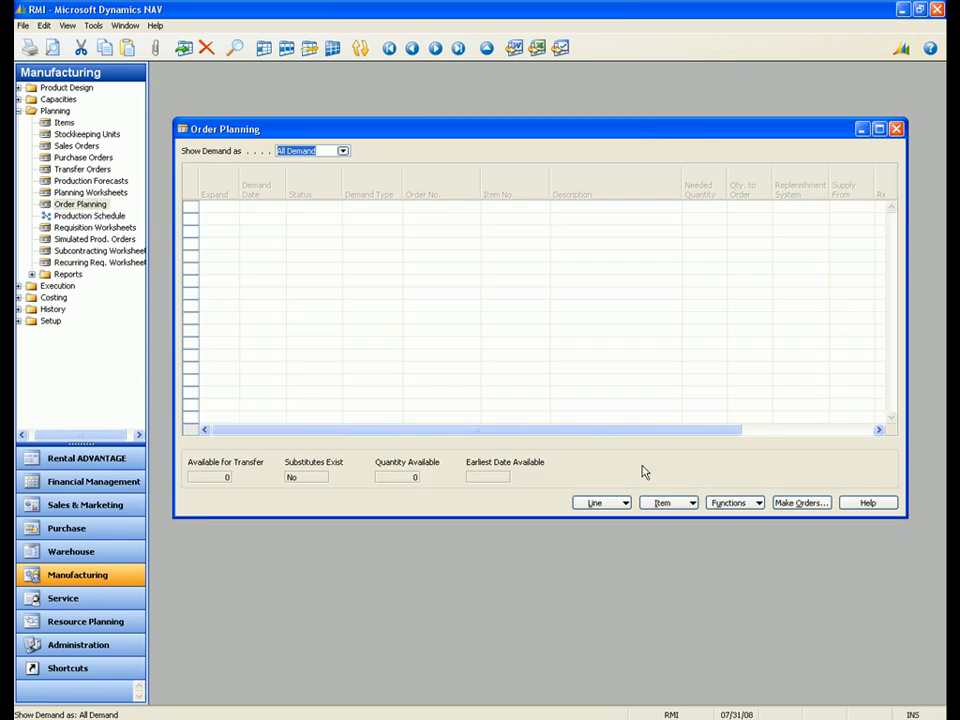
click(735, 504)
click(730, 519)
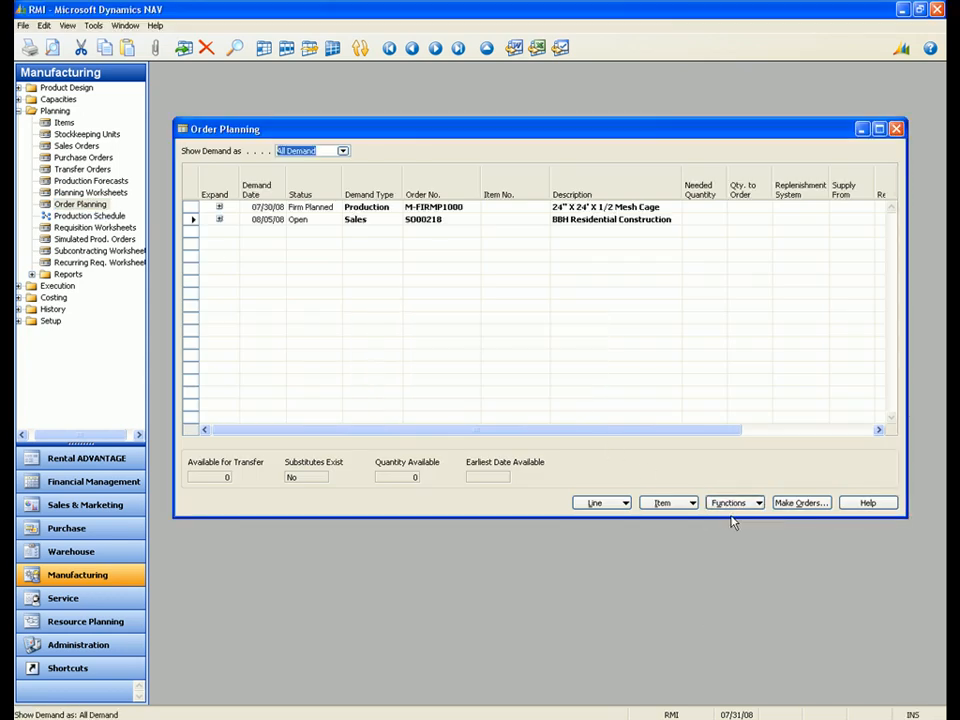
click(343, 151)
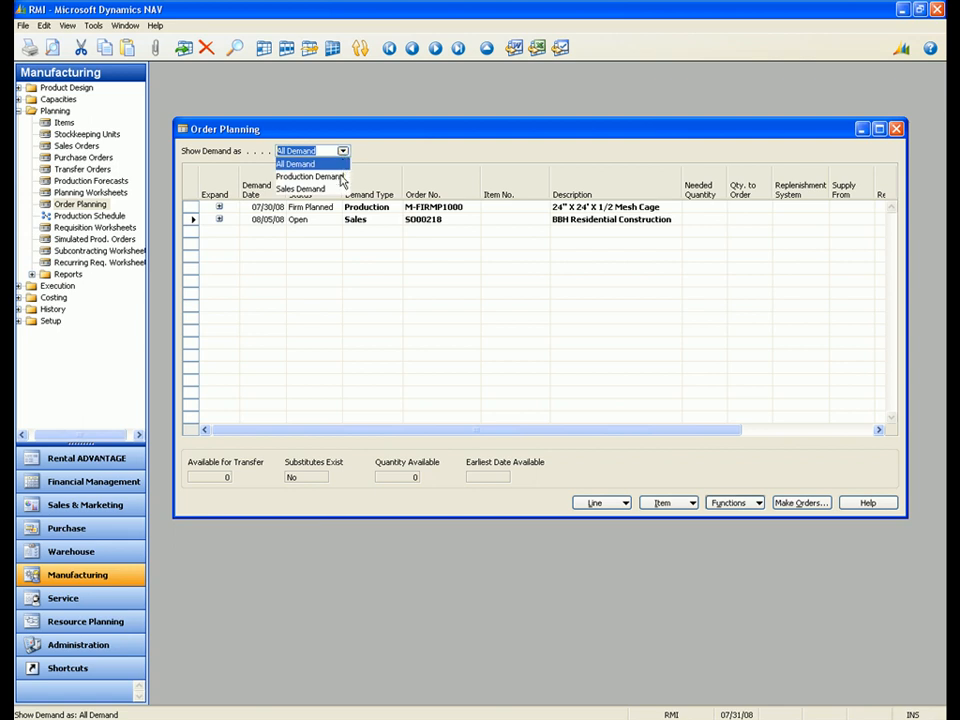
click(343, 151)
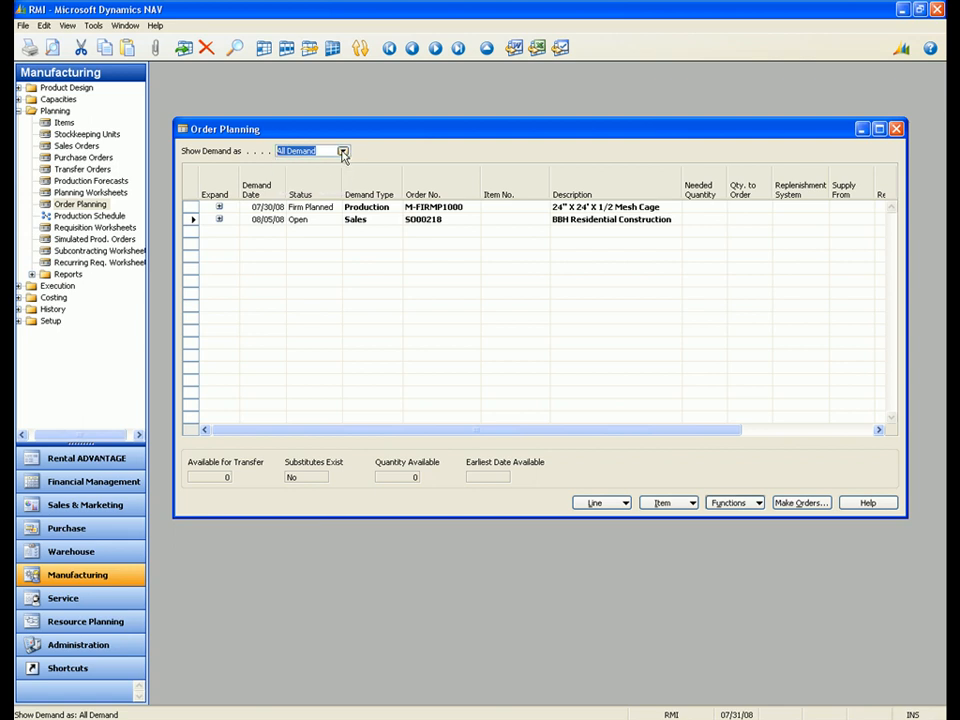
Expand the mesh cage production demand and examine its component lines' replenishment systems, the plate's alternative vendors and its quantity to order.
click(220, 207)
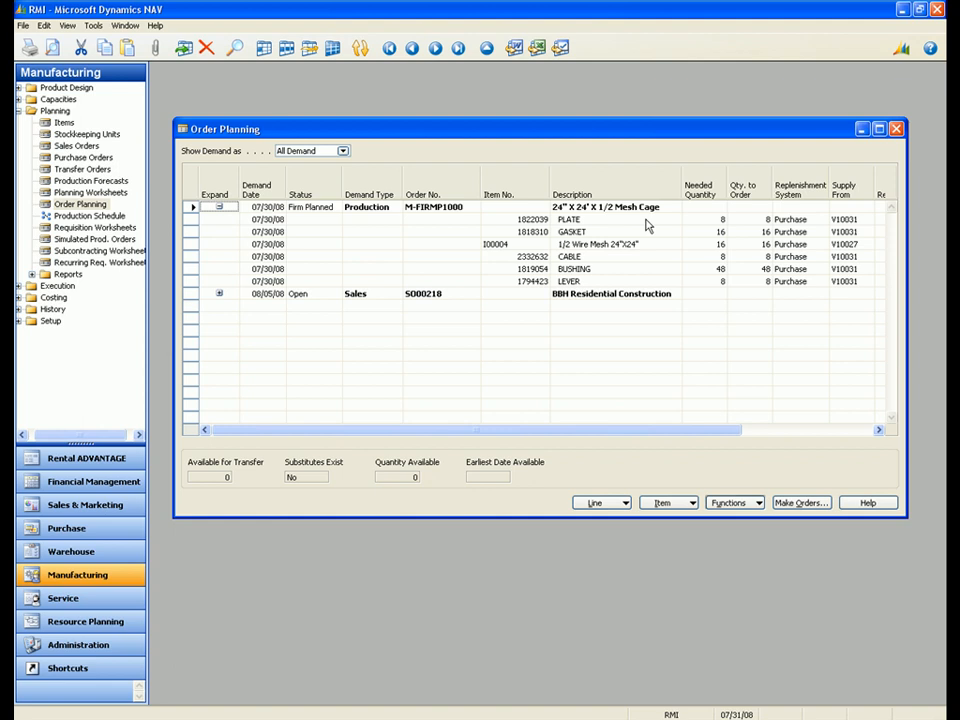
click(820, 282)
click(822, 282)
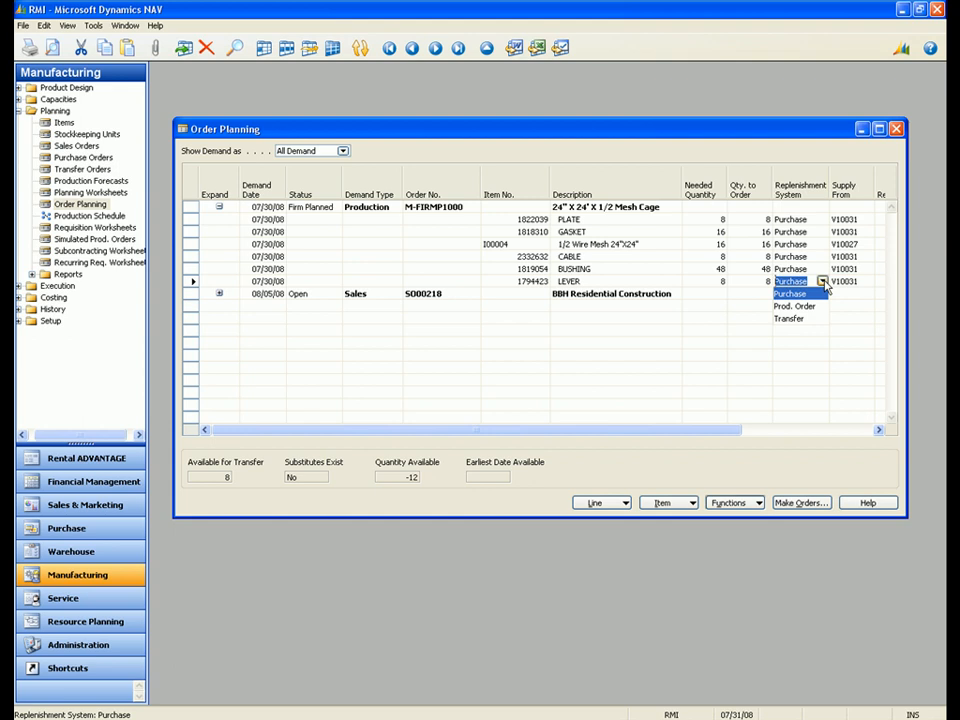
click(868, 232)
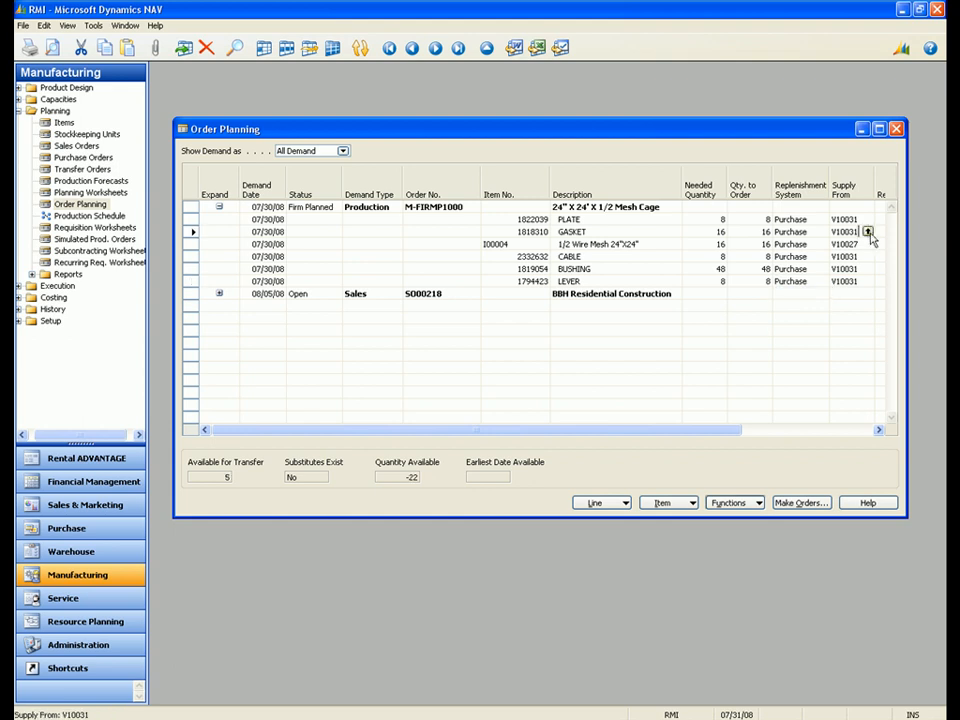
click(869, 220)
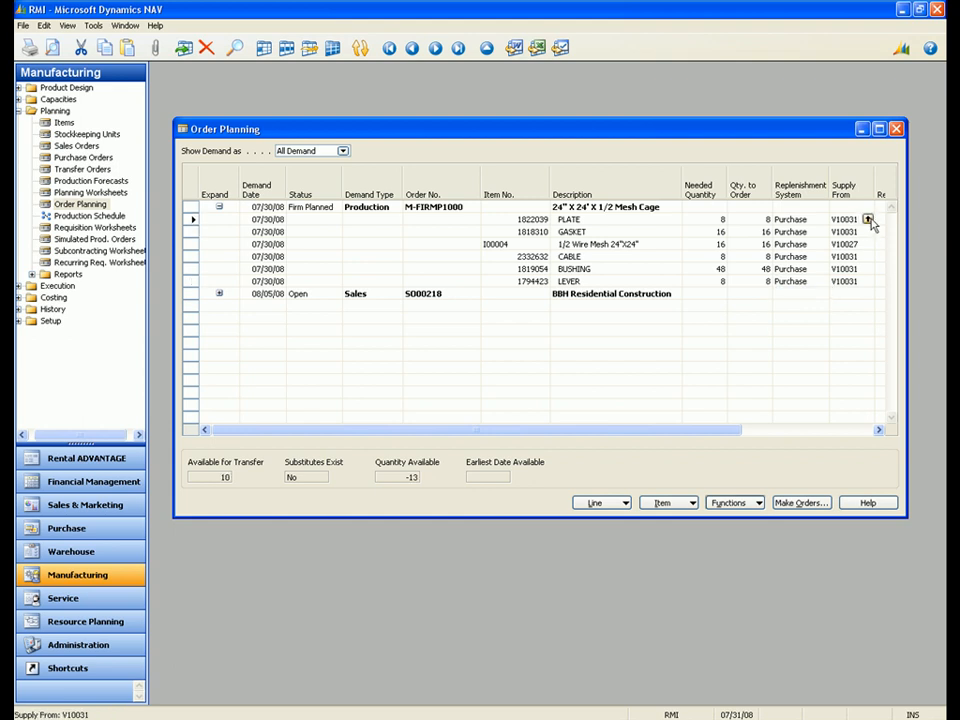
click(868, 219)
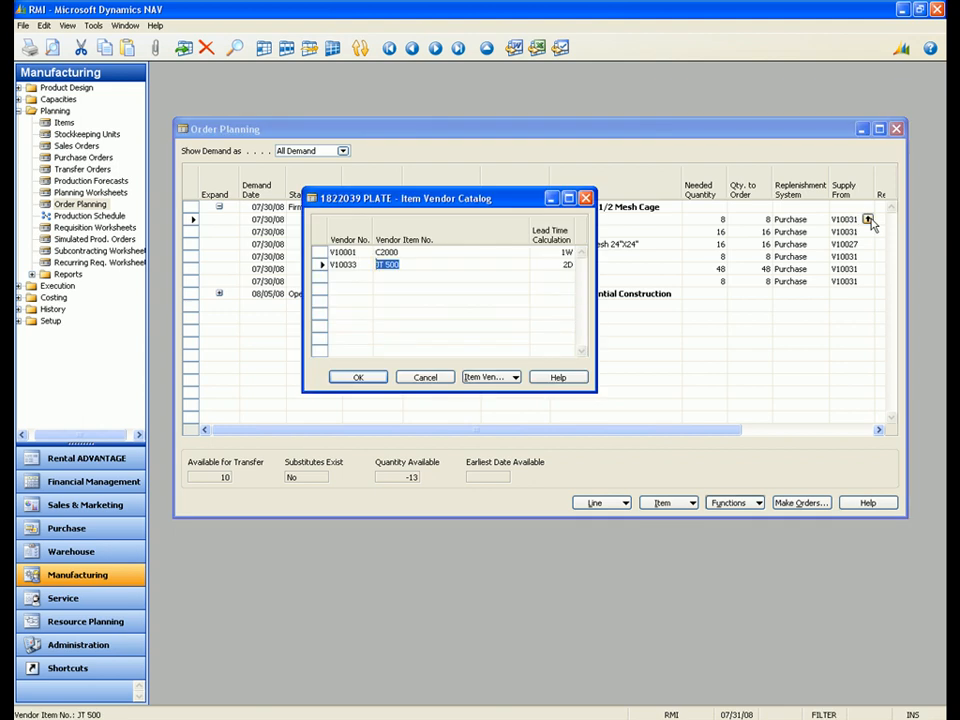
key(Escape)
click(756, 219)
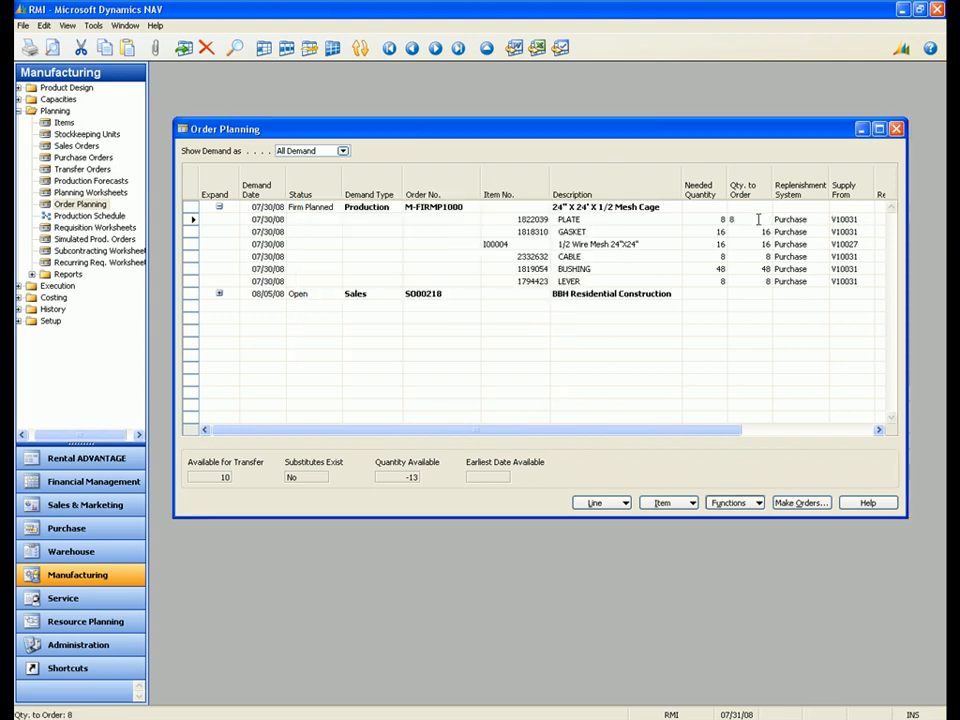
Make supply orders for the mesh cage components with the Make Purch. Orders option.
click(813, 507)
click(588, 330)
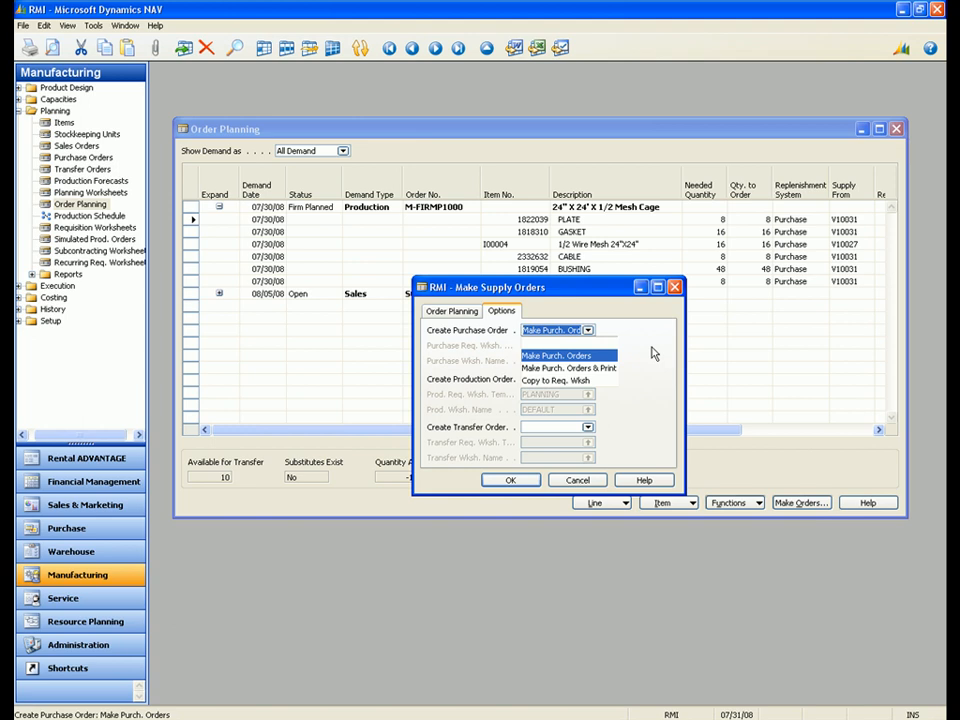
click(510, 481)
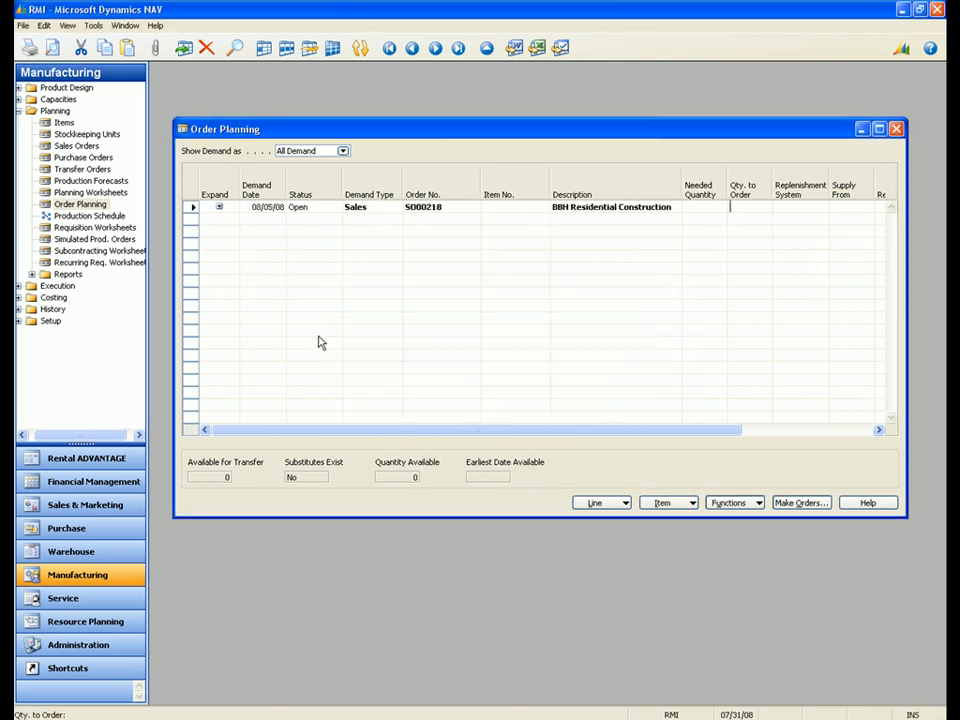
Examine the new purchase orders for Midland Machinery and Nissan Forklift Corporation, and return to Order Planning.
click(96, 160)
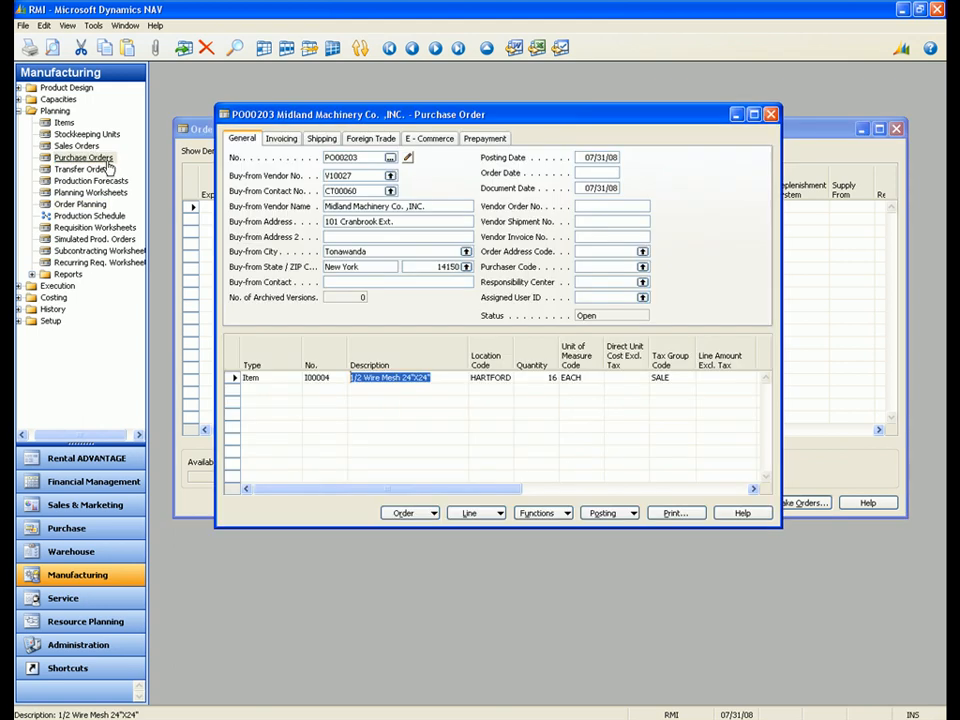
click(458, 48)
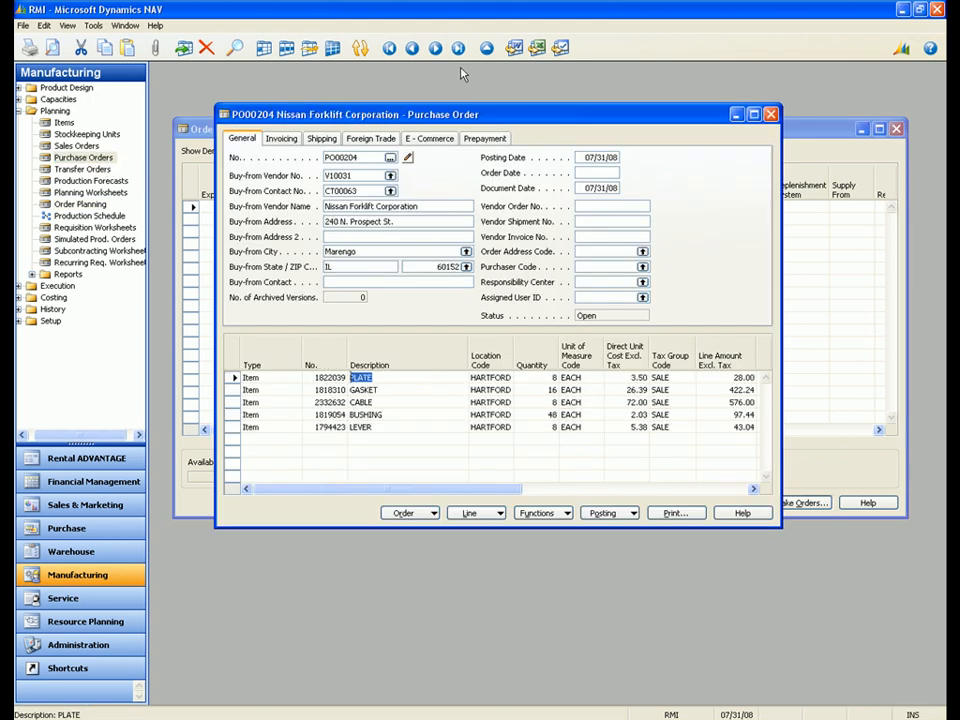
click(412, 50)
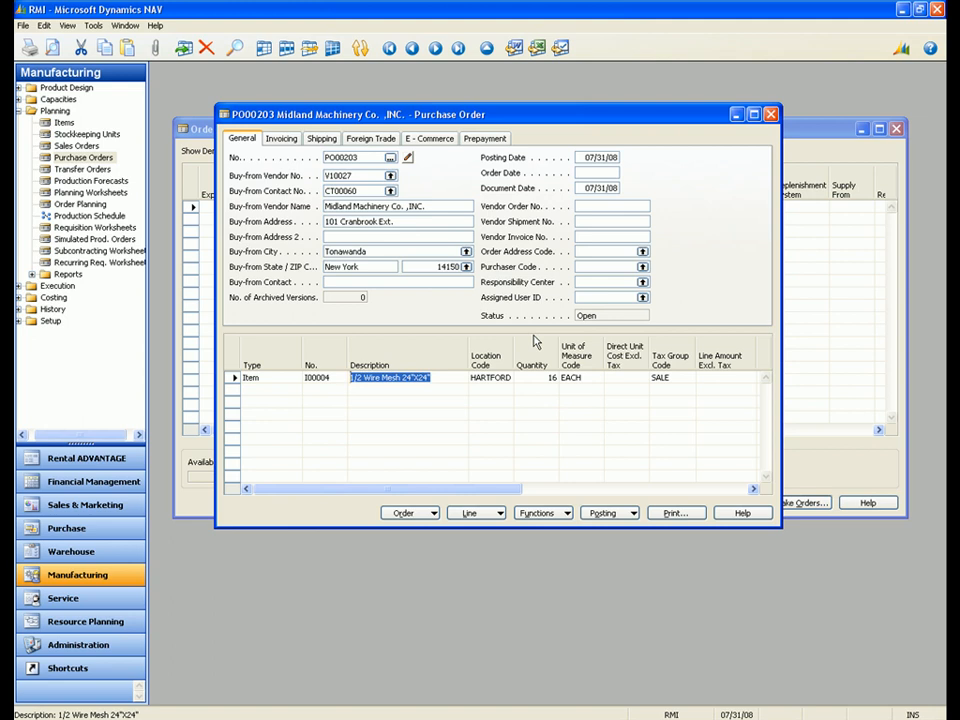
key(Escape)
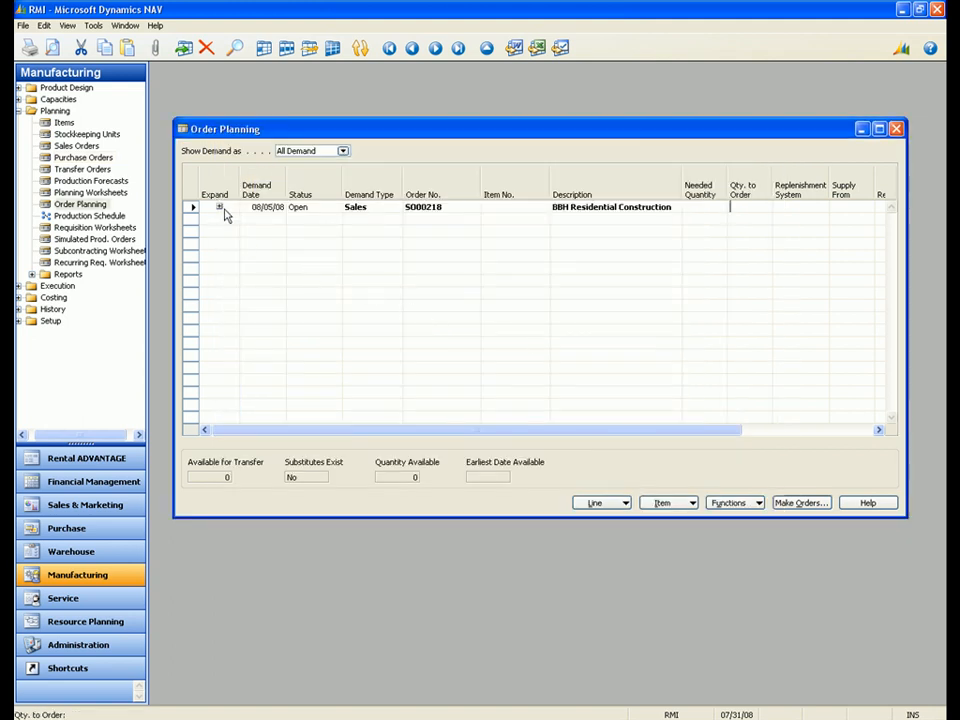
Expand the BBH Residential Construction sales demand and make a firm planned production order for its 12 fence panels.
click(220, 207)
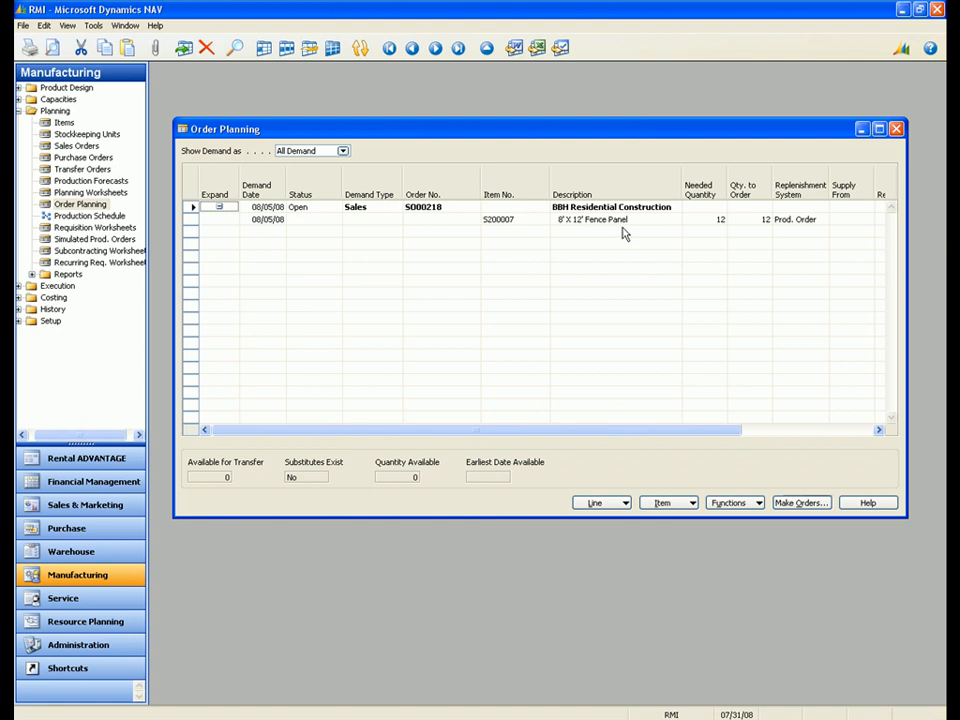
click(820, 219)
click(822, 219)
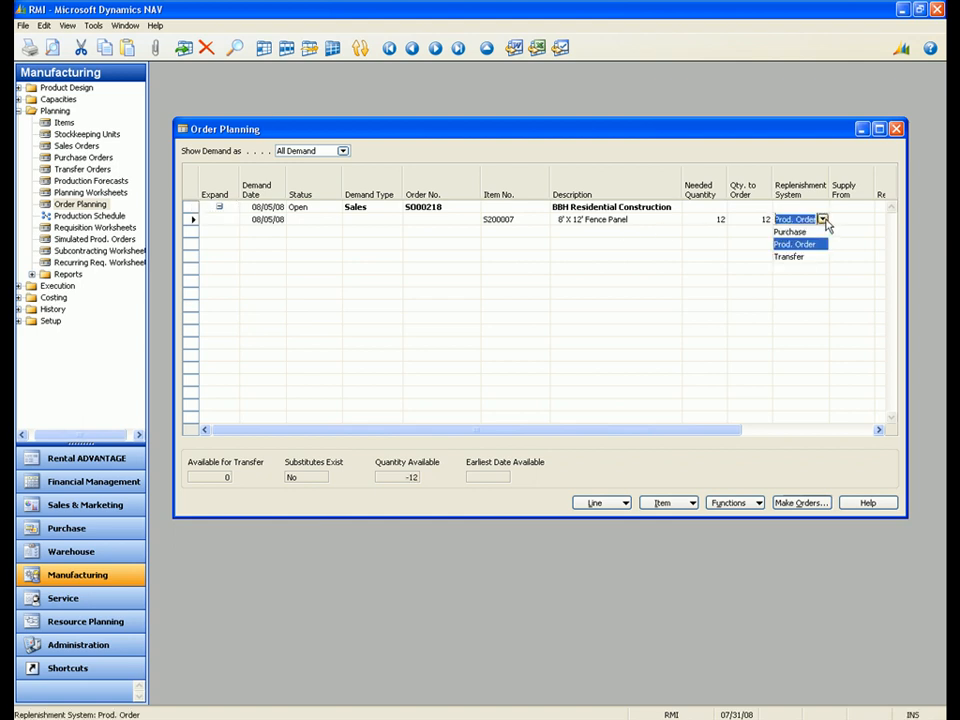
click(816, 502)
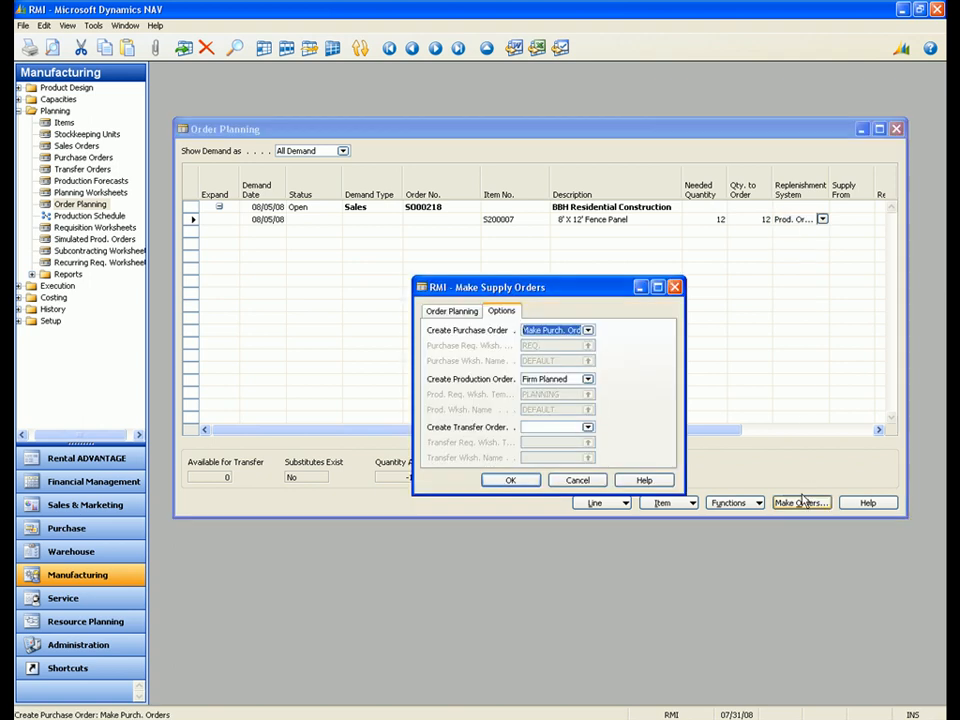
click(588, 386)
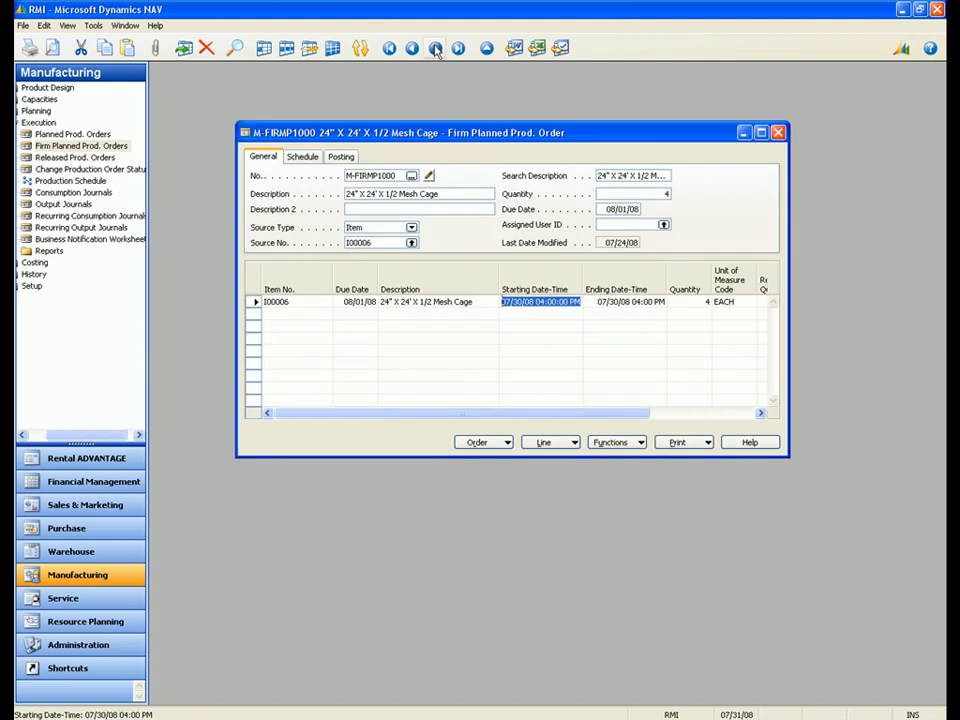
Check the starting and ending date-times of the fence panel's firm planned production order and open its production schedule.
click(436, 50)
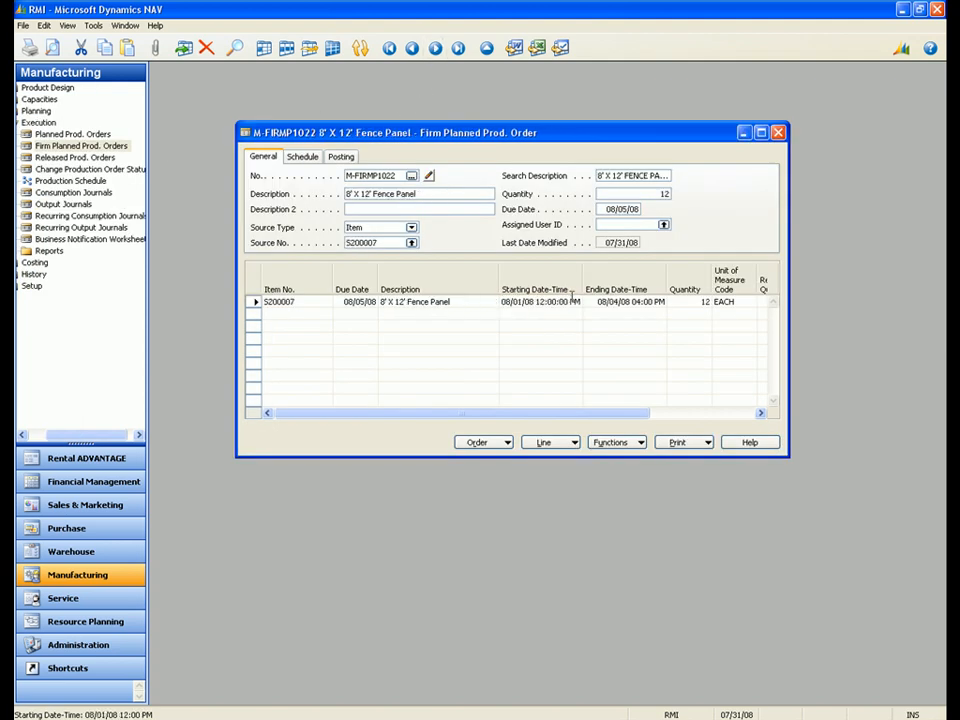
click(642, 301)
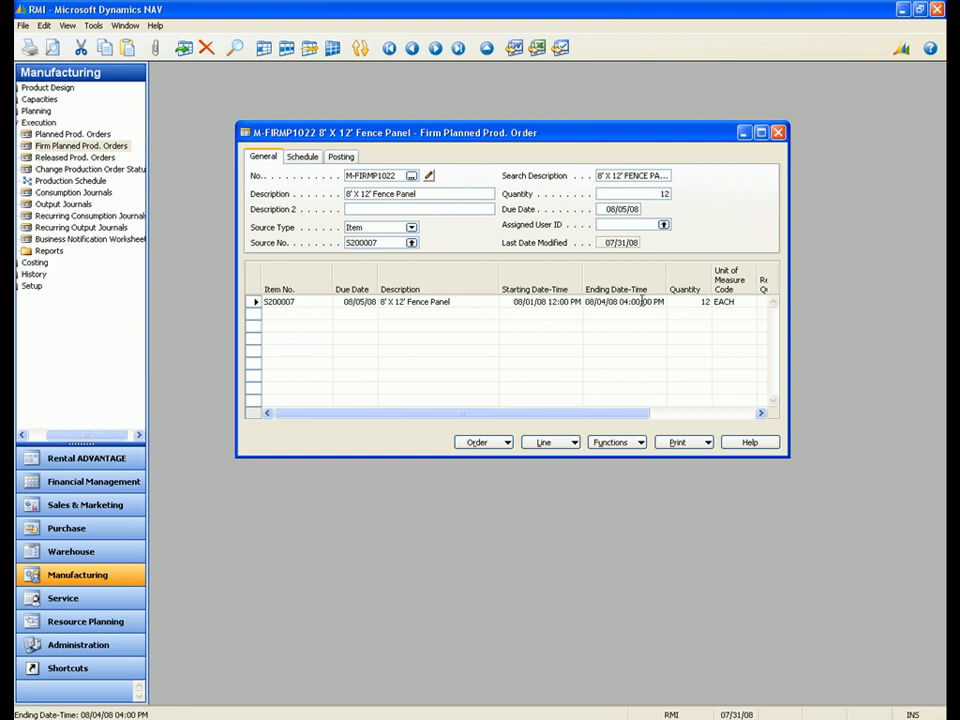
click(611, 443)
click(632, 547)
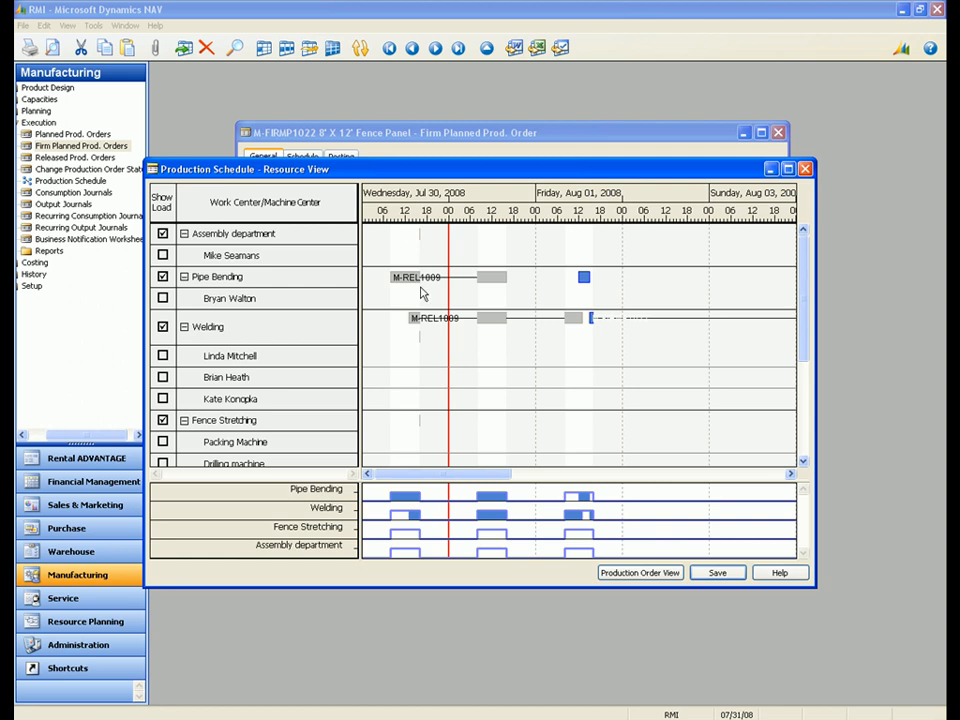
Examine the scheduled operations and work center loads through August 7 in the production schedule's resource view, and close it.
mouse_move(407, 279)
mouse_move(584, 276)
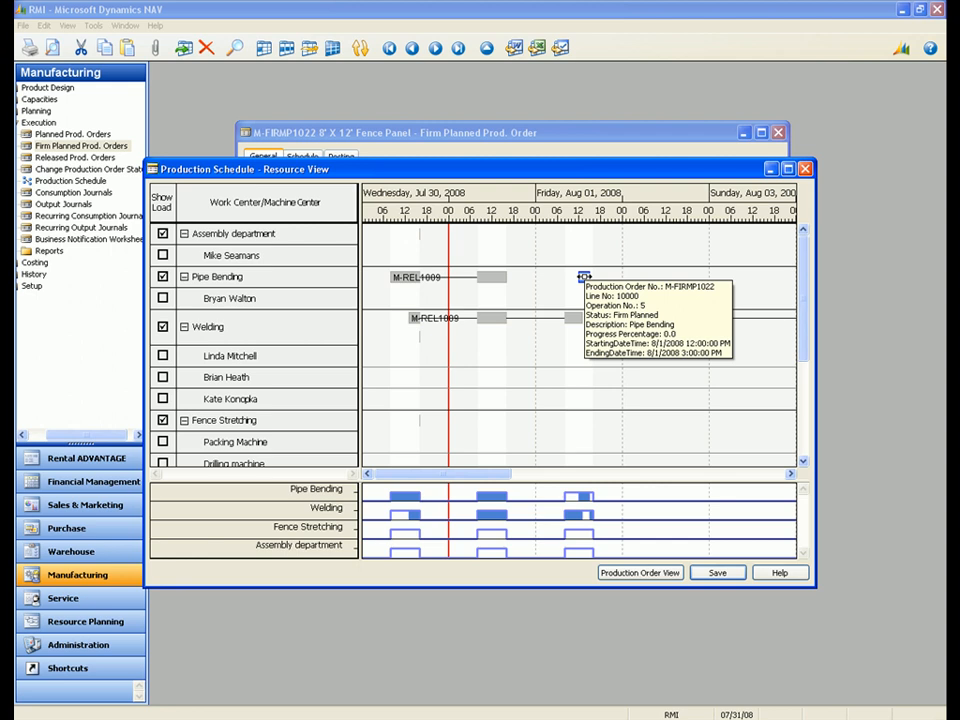
click(584, 277)
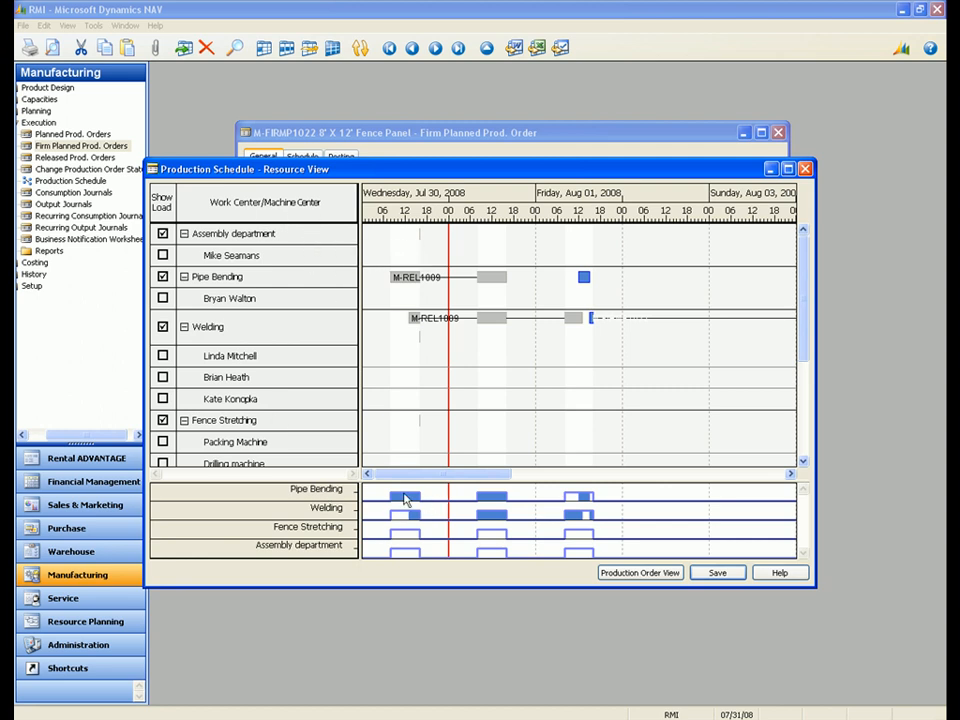
click(792, 476)
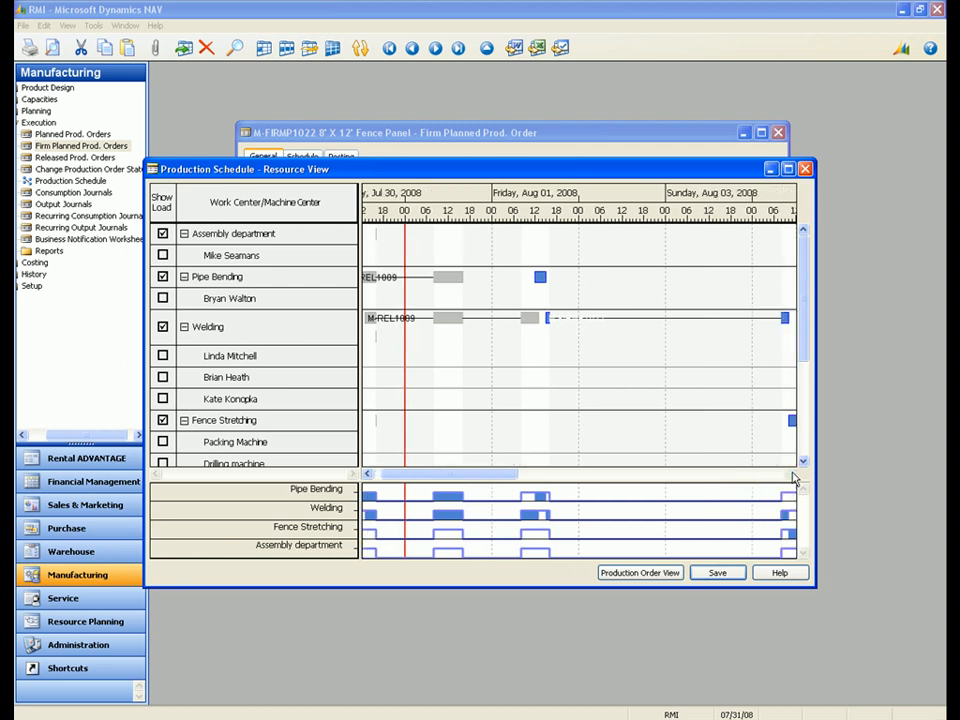
drag(792, 476, 792, 476)
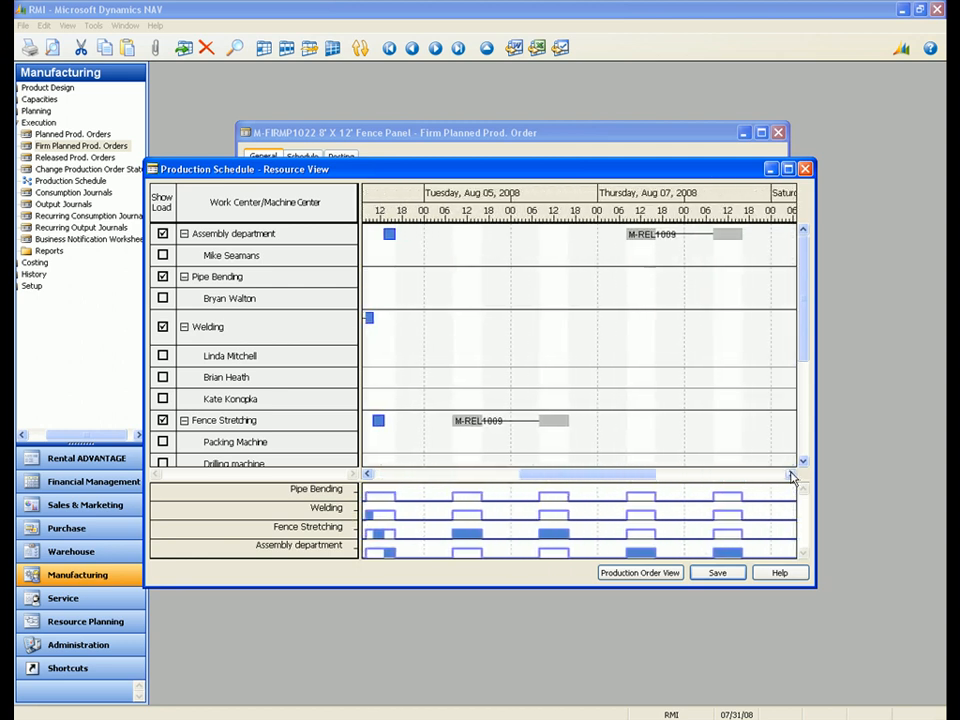
click(804, 169)
Set the firm planned fence panel order's due date to 08/03/08 and replan it backward for all levels.
click(640, 208)
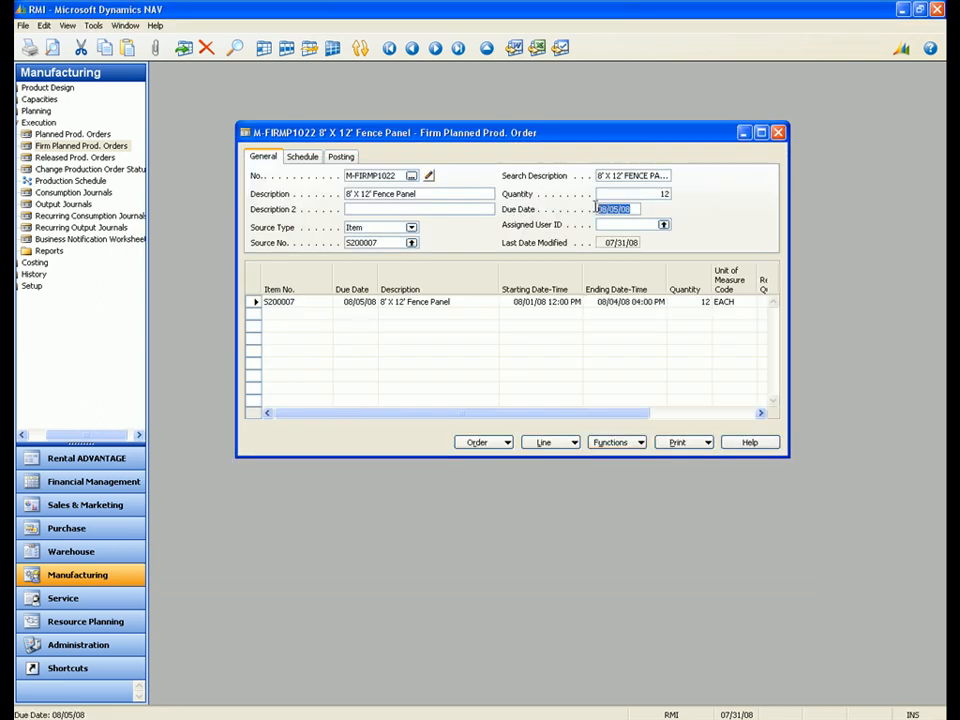
text(0803)
click(610, 443)
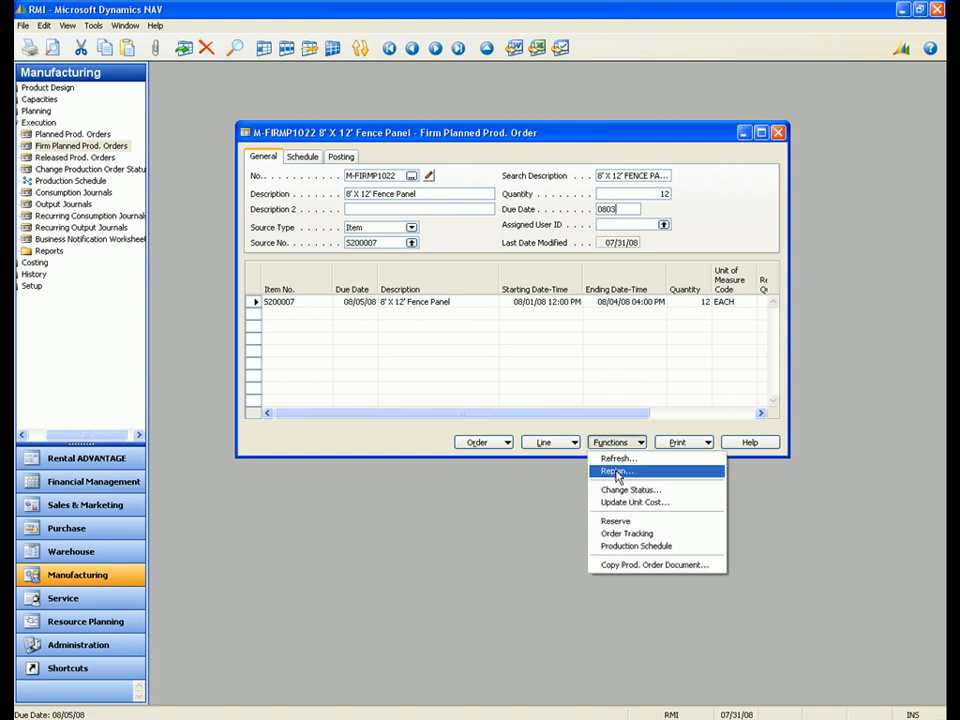
click(618, 470)
click(524, 411)
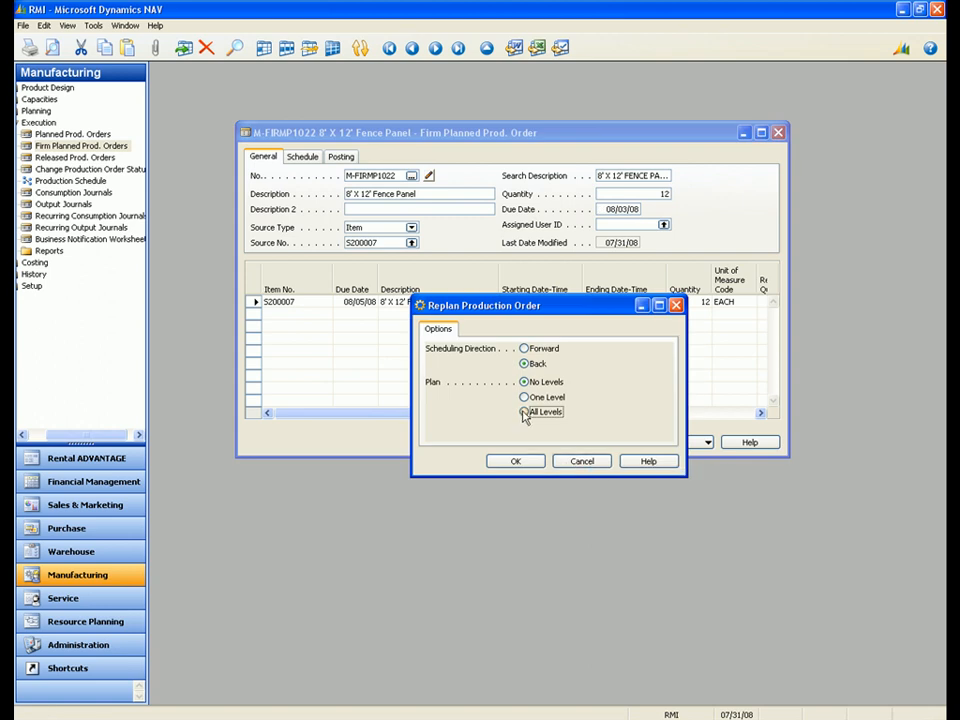
click(515, 461)
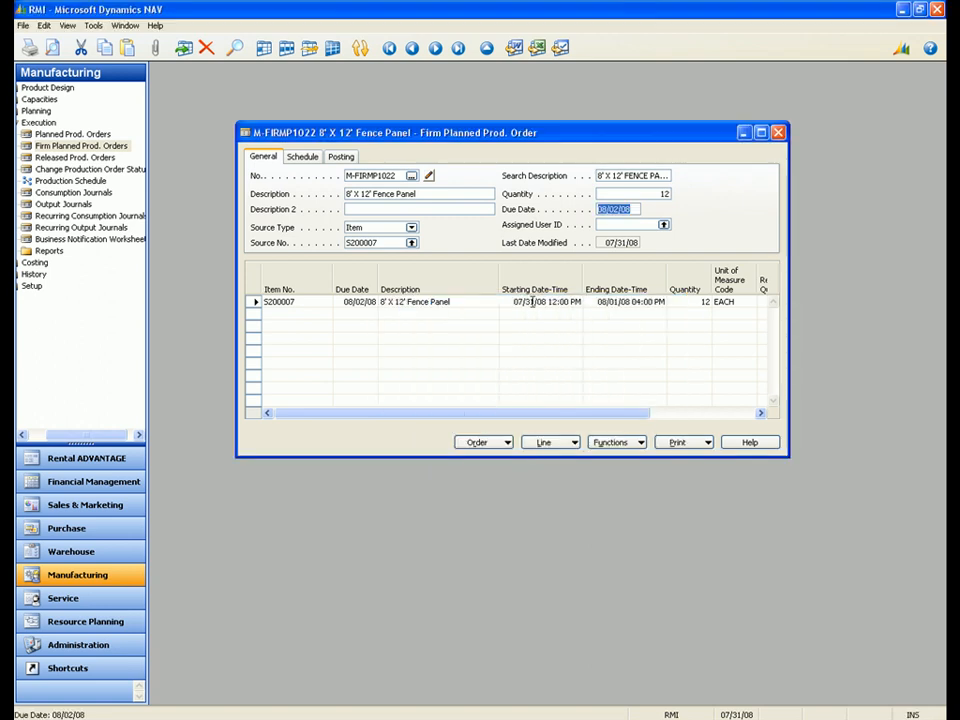
Open the production schedule and move the released order's Pipe Bending operation to about midday on August 1, 2008.
click(616, 442)
click(632, 546)
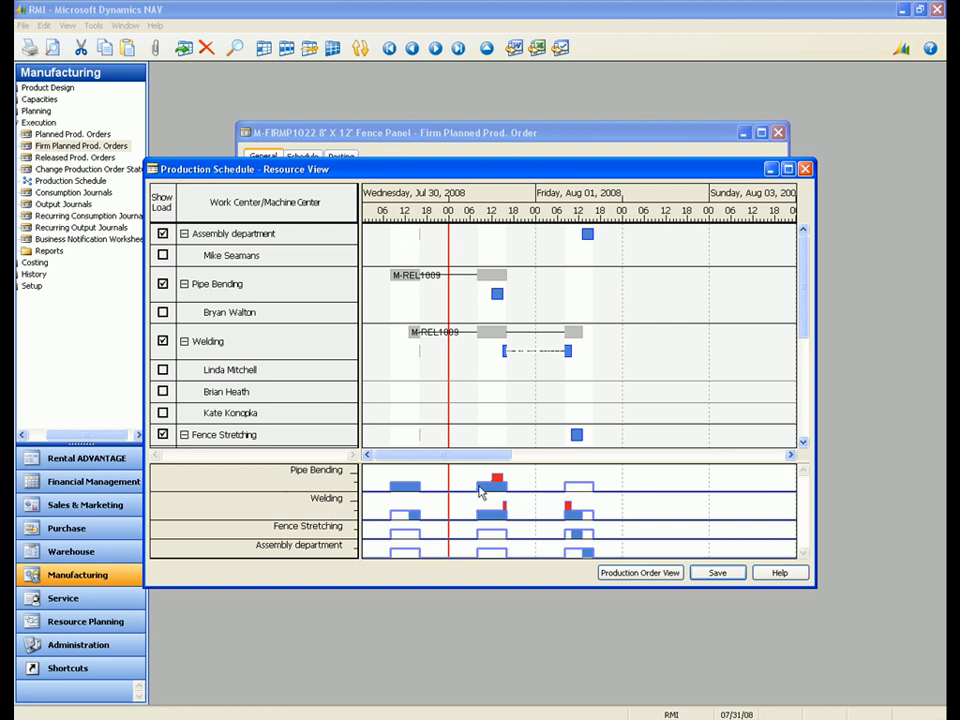
mouse_move(405, 273)
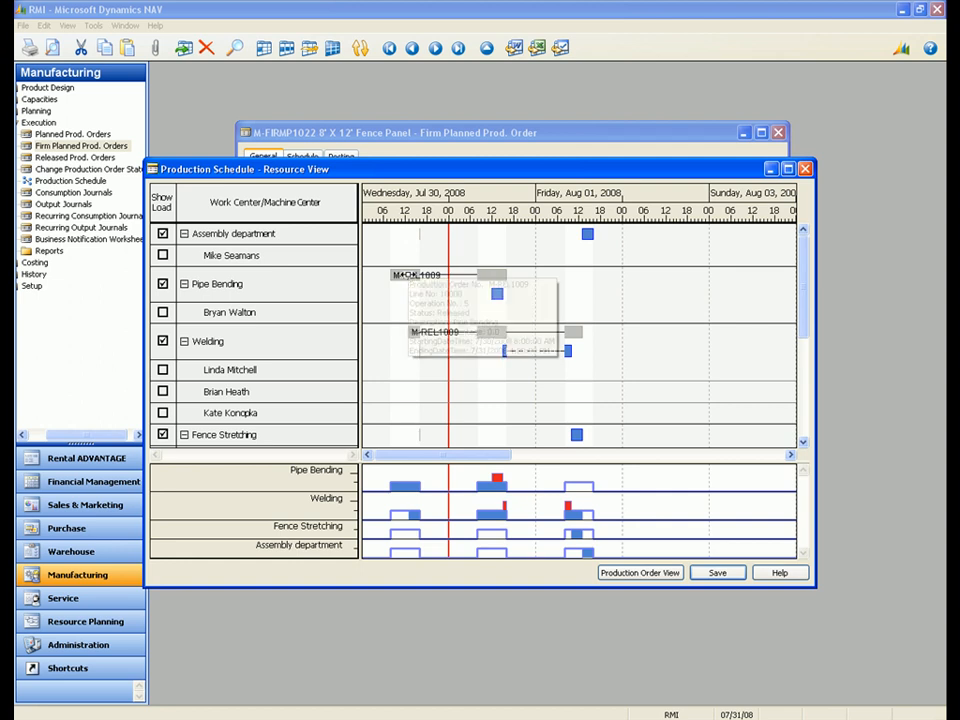
drag(410, 275, 576, 280)
click(463, 413)
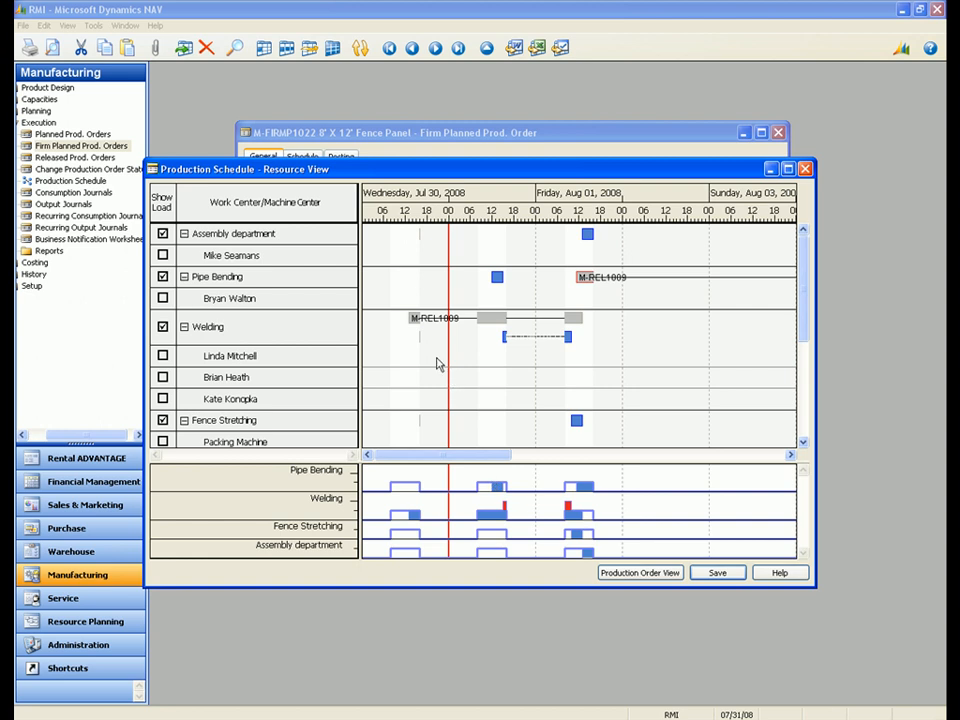
Move the released order's Welding operation to about midday on August 1 despite the sequence violation, and close the schedule with its changes saved.
mouse_move(414, 320)
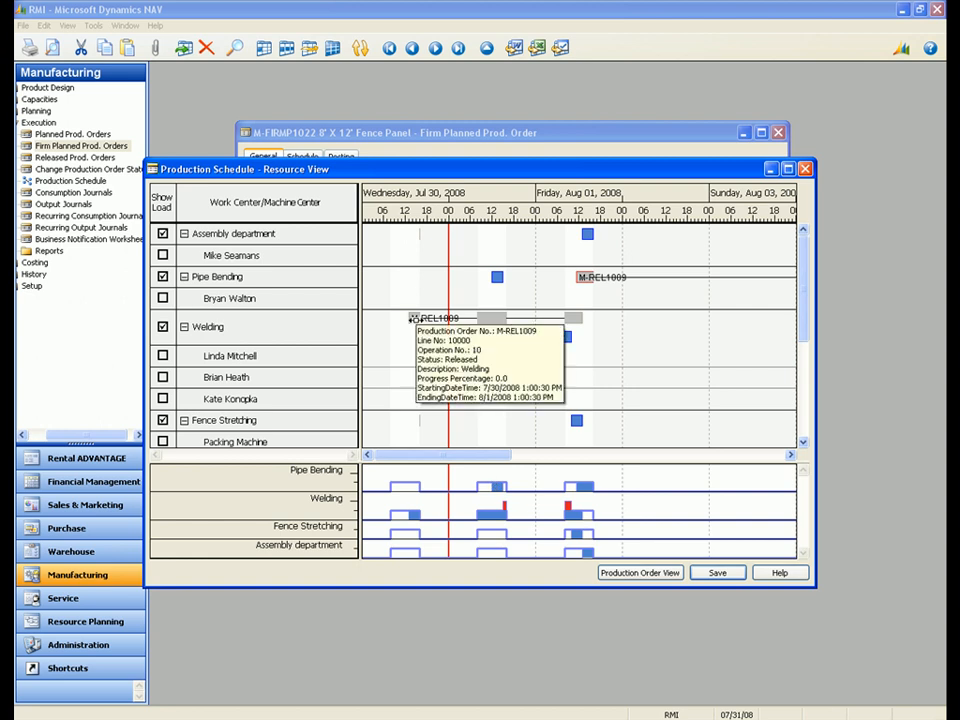
drag(414, 318, 583, 323)
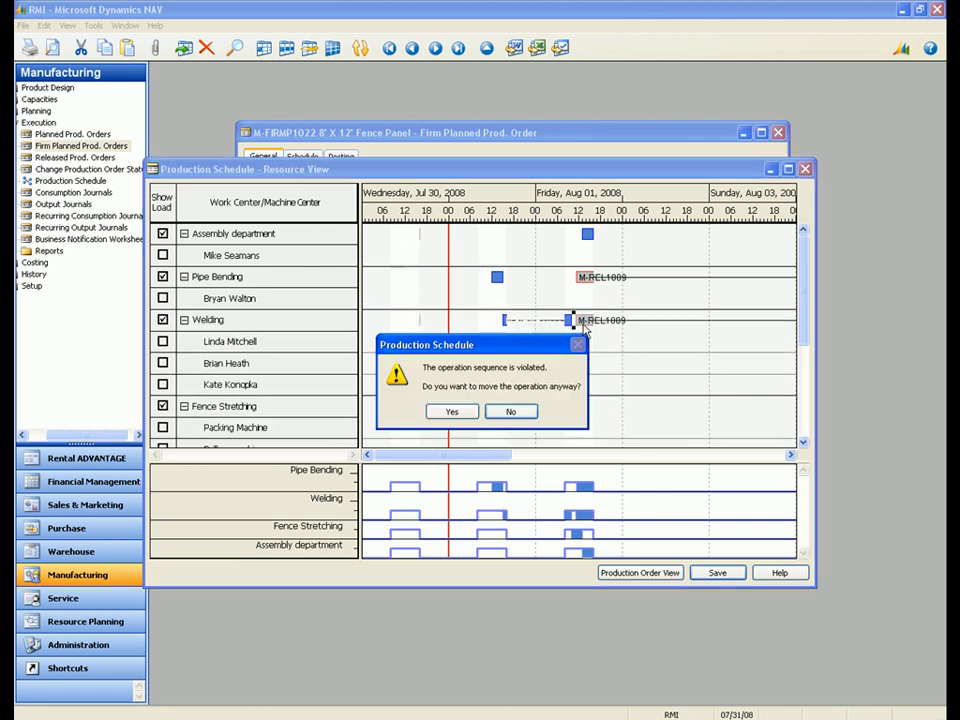
click(465, 412)
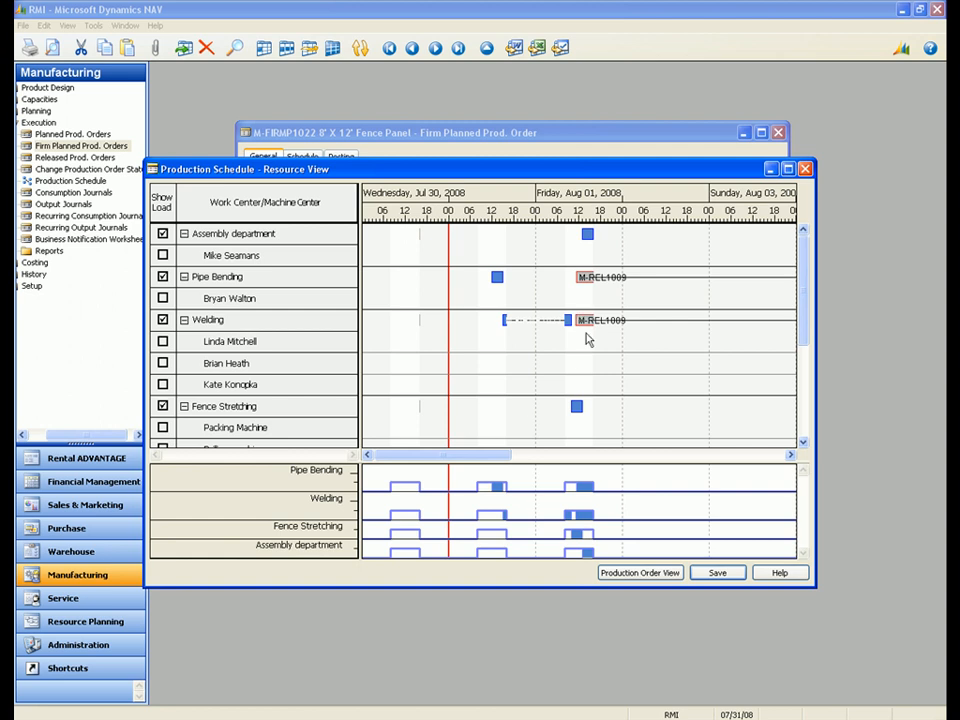
click(805, 169)
click(421, 411)
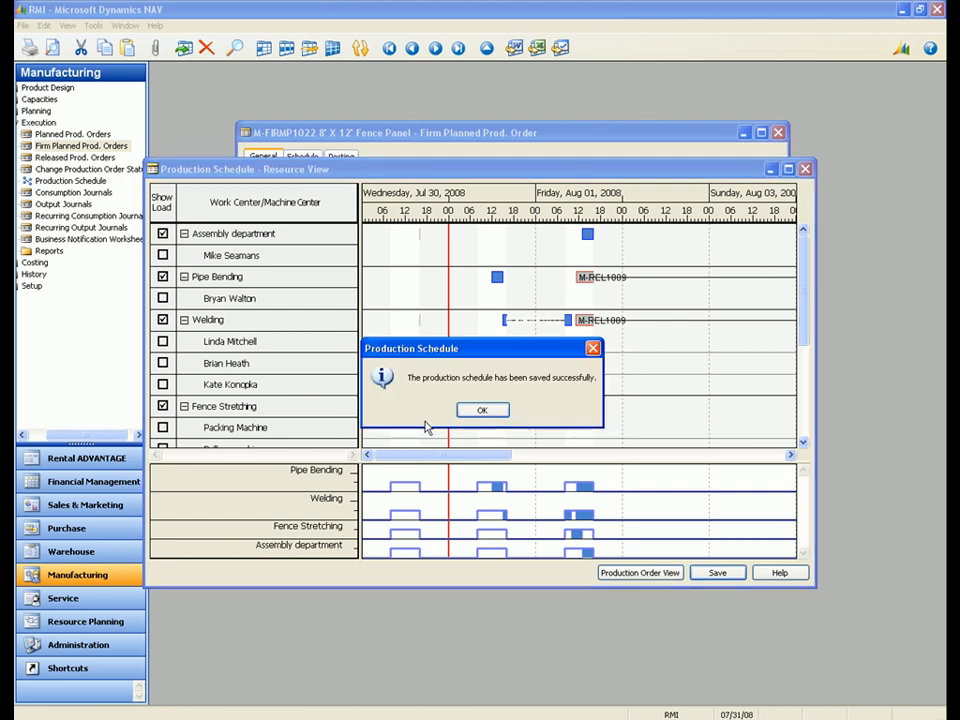
click(483, 411)
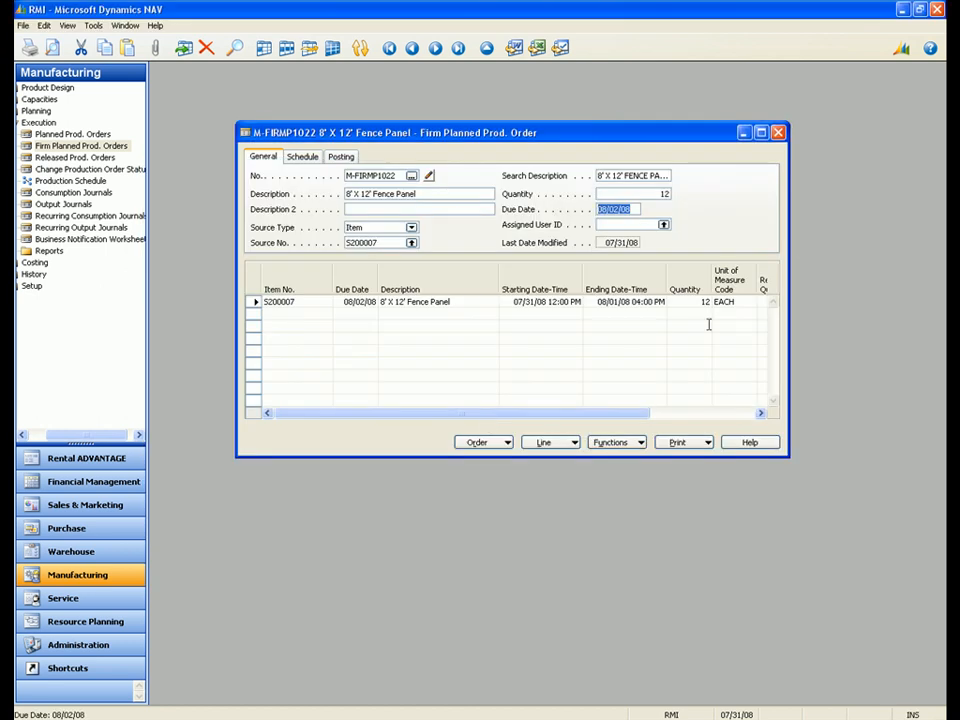
Change the 8' X 12' Fence Panel production order's status to Released with posting date 07/31/08.
click(626, 452)
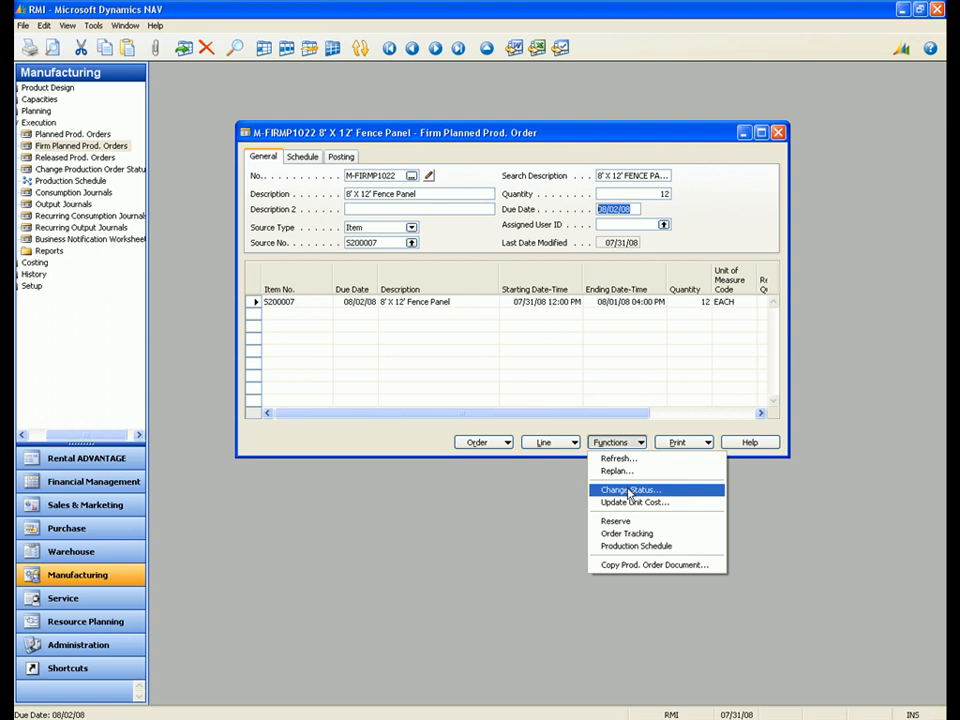
click(628, 491)
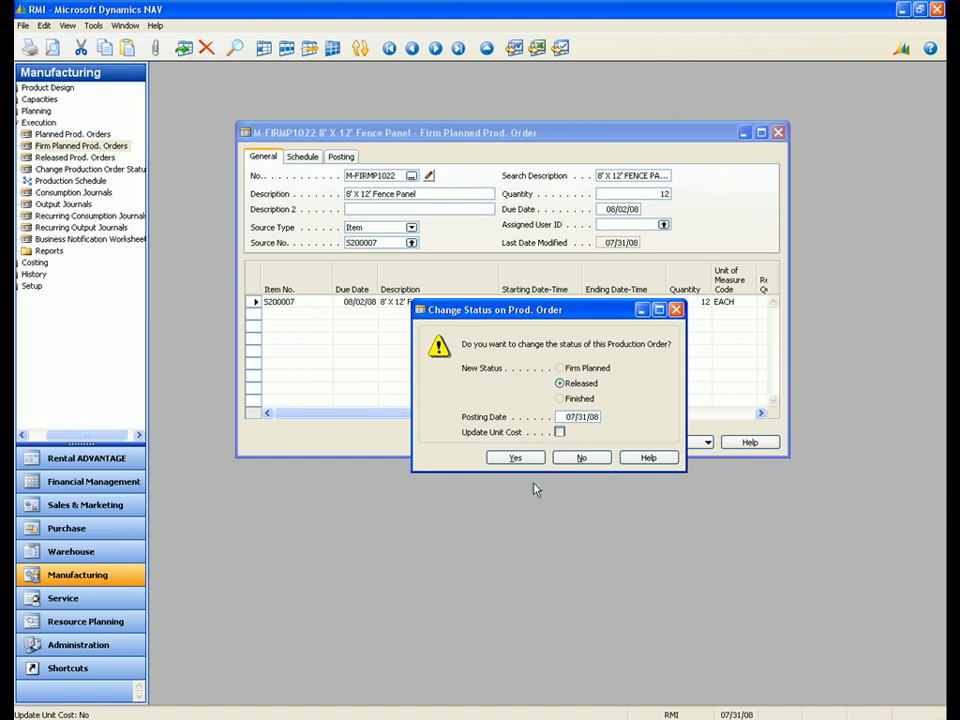
click(515, 457)
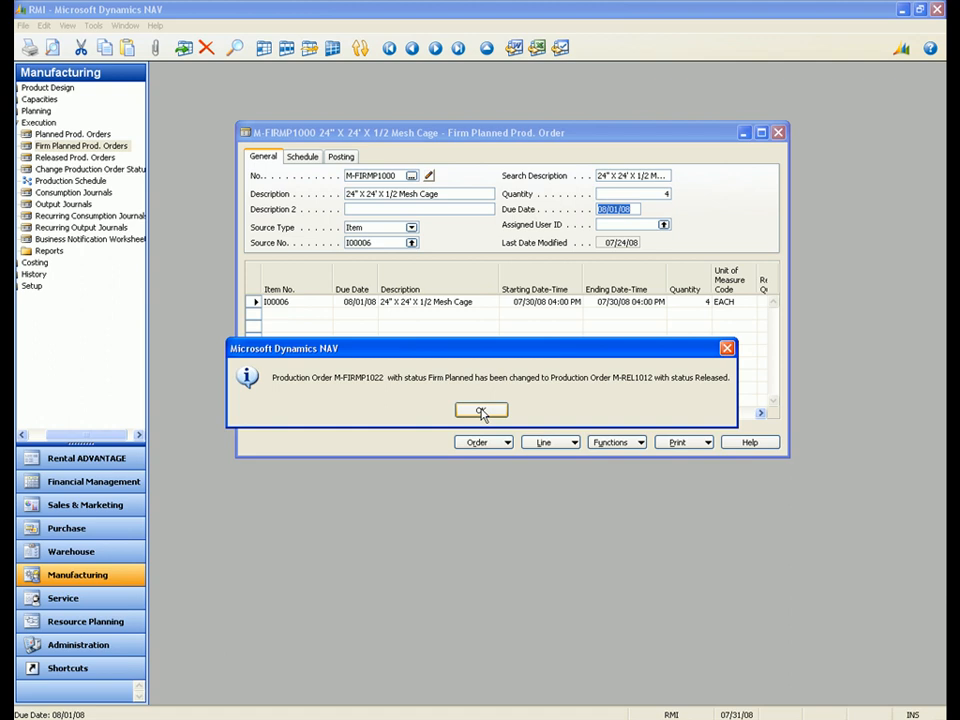
click(481, 412)
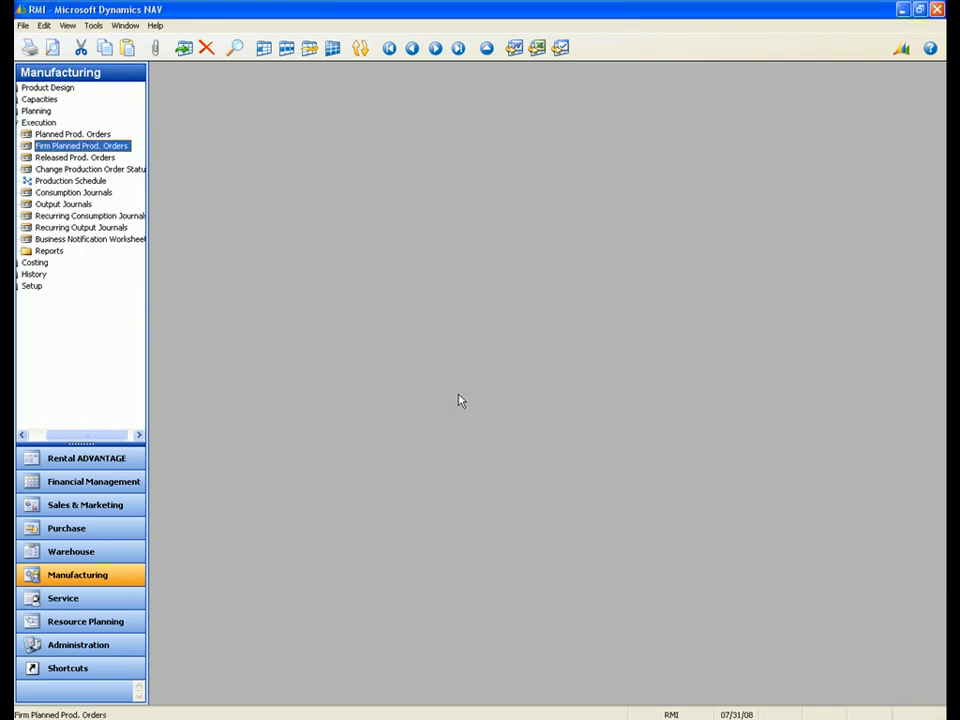
Examine the consumption and output lines in the released 6' X 12' Fence Panel order's production journal, and close the journal and order.
click(75, 157)
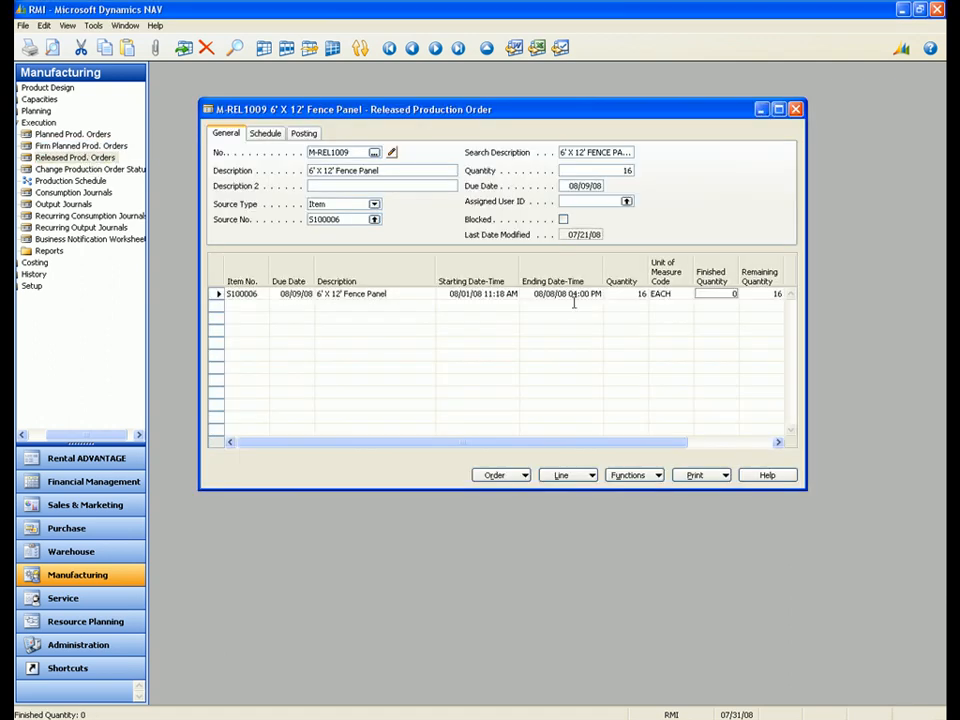
click(559, 475)
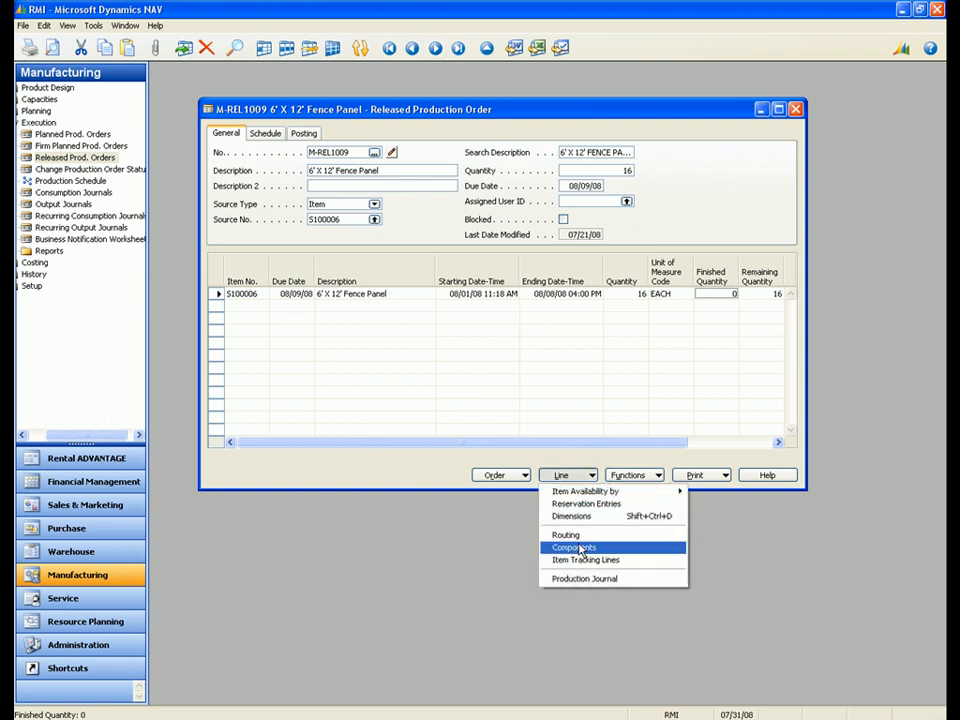
click(584, 578)
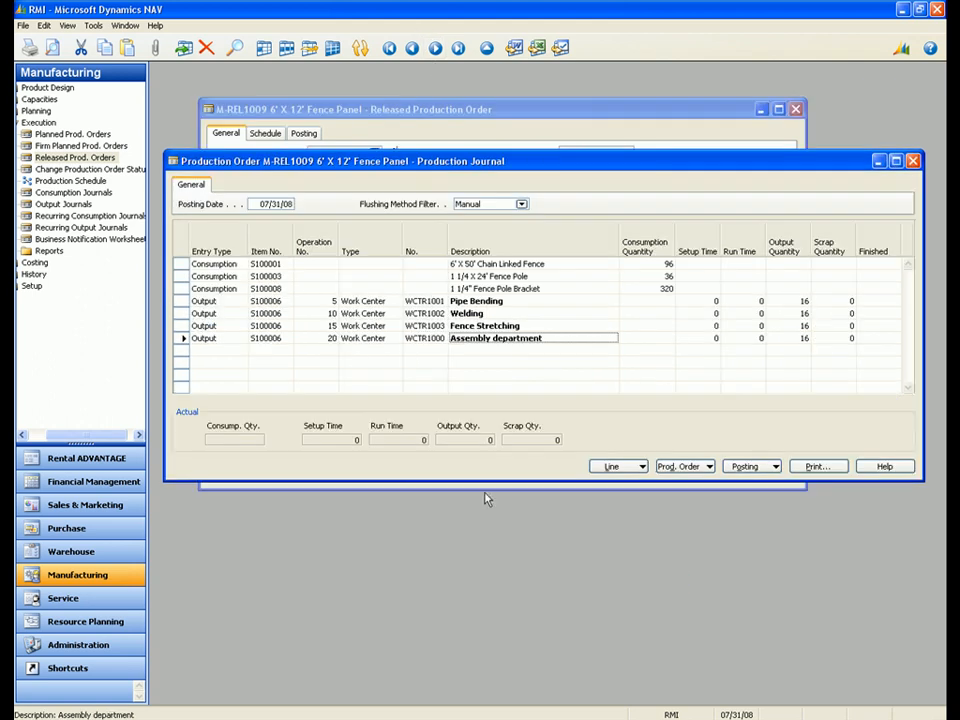
drag(183, 264, 183, 286)
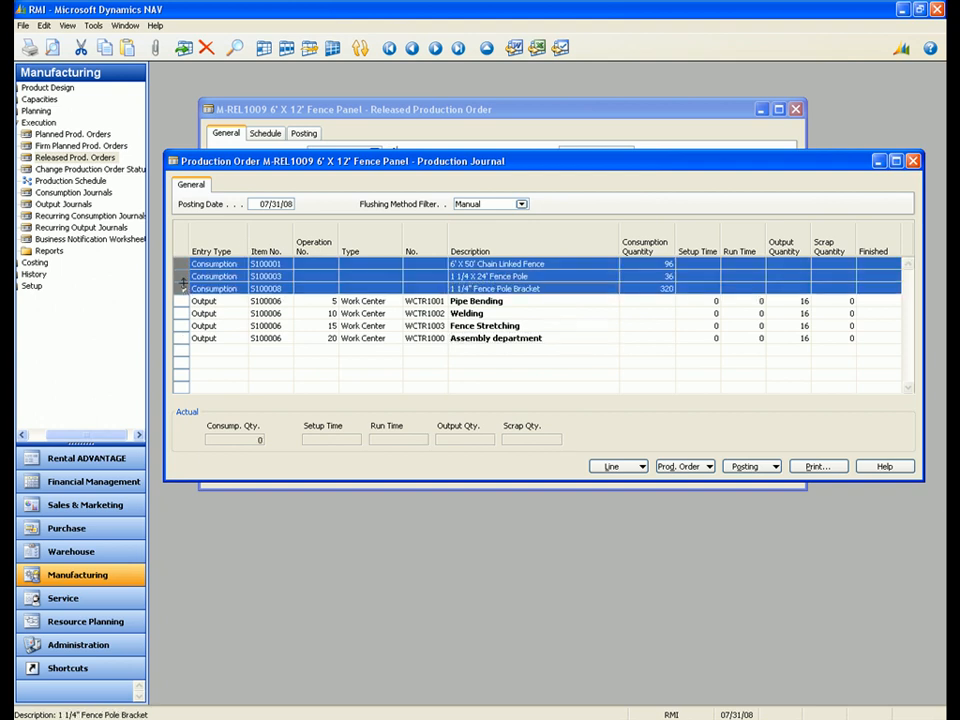
drag(183, 301, 193, 340)
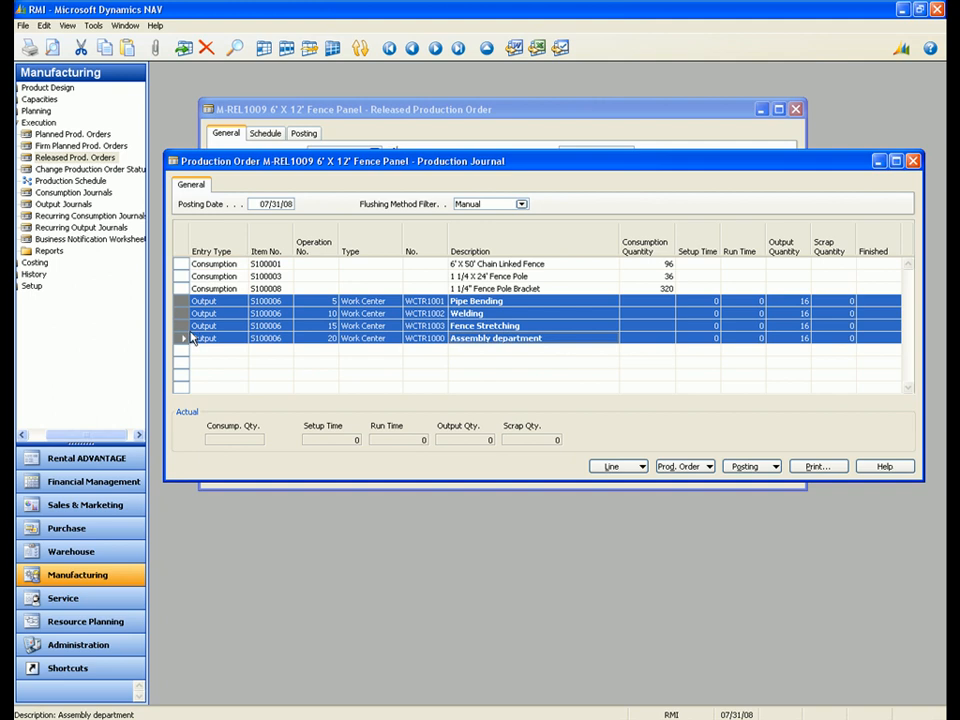
key(Escape)
key(Escape)
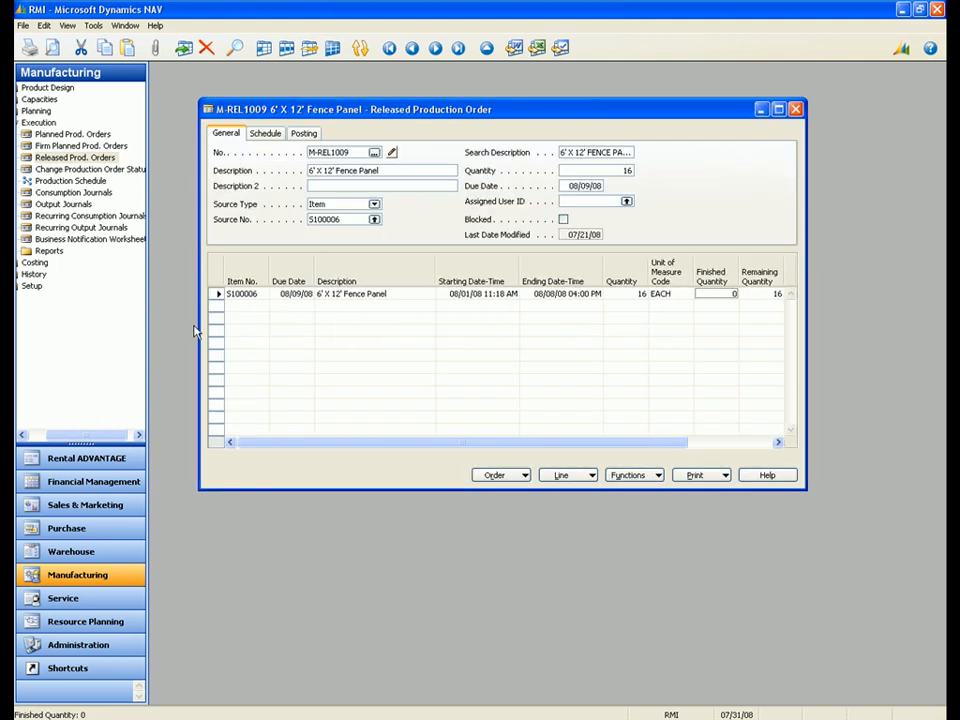
key(Escape)
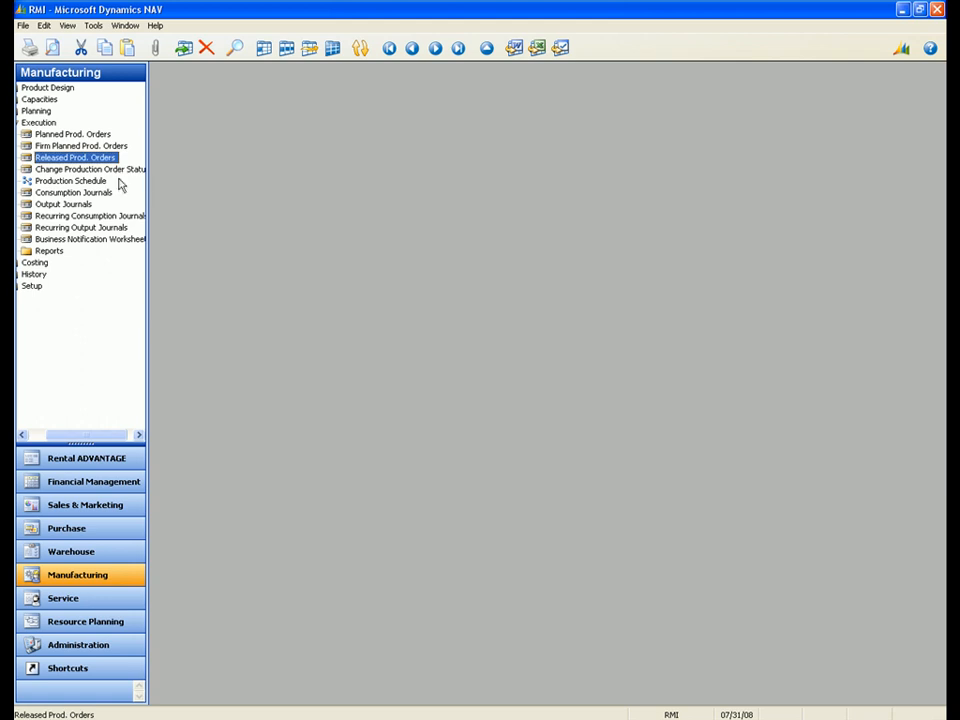
Calculate consumption for the released 8' X 12' Fence Panel order in the Consumption Journal and check the component quantities.
click(101, 192)
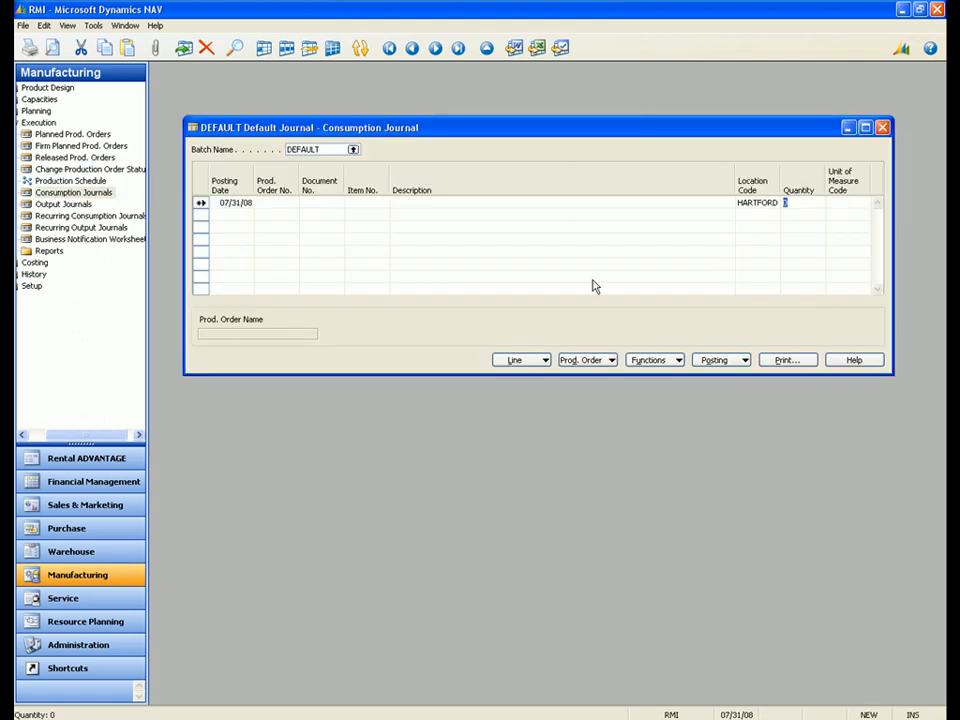
click(652, 362)
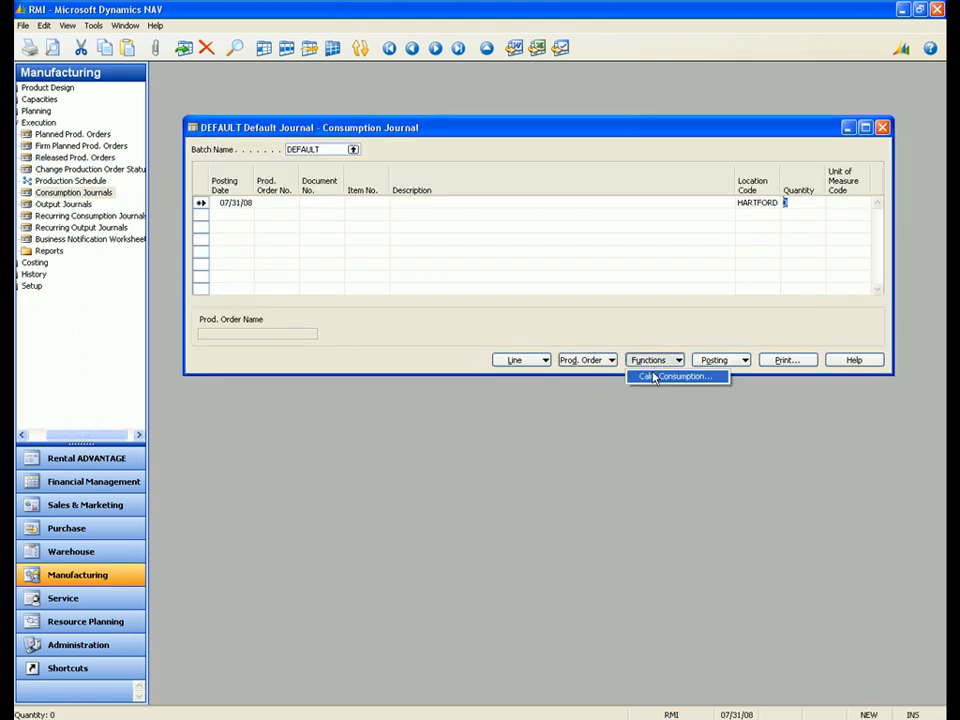
click(660, 375)
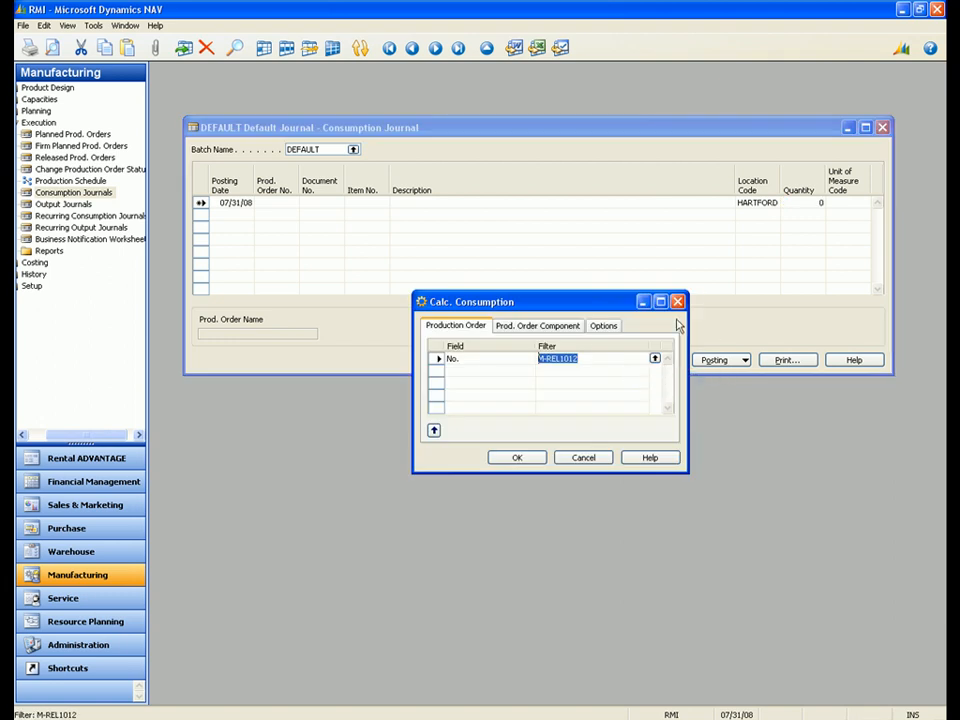
click(517, 457)
click(478, 204)
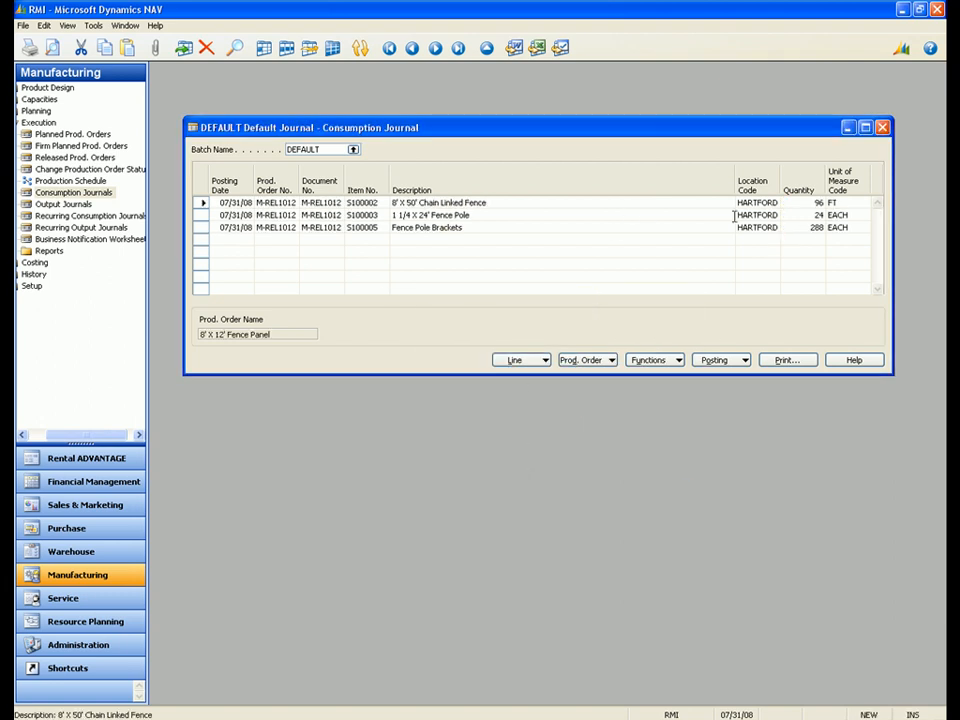
click(796, 203)
click(797, 214)
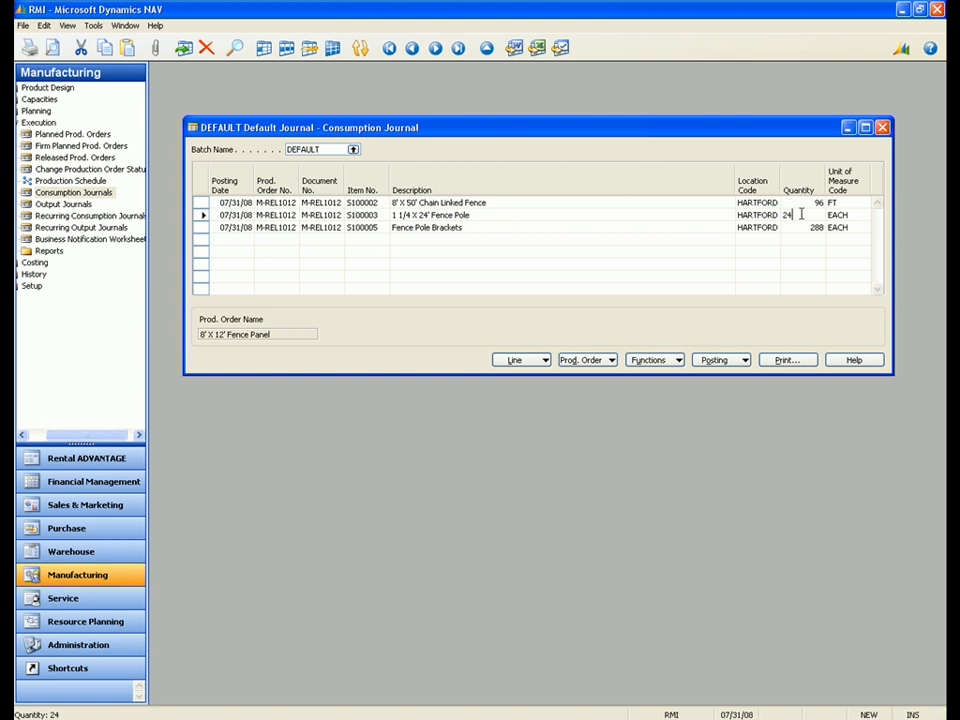
Post the fence panel's consumption journal lines and close the journal.
click(735, 362)
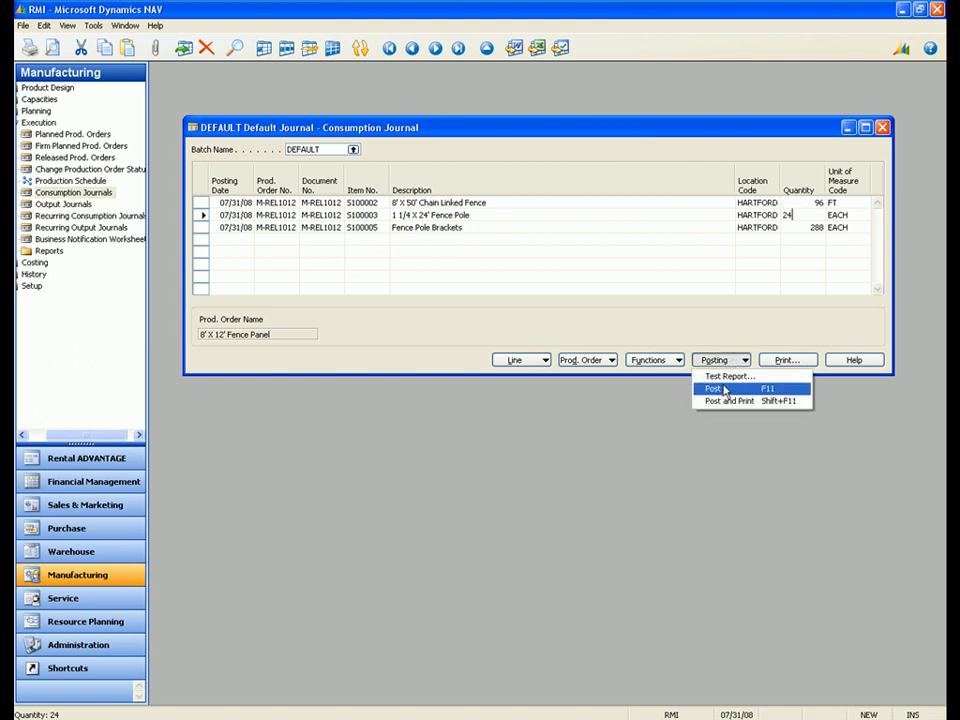
click(726, 389)
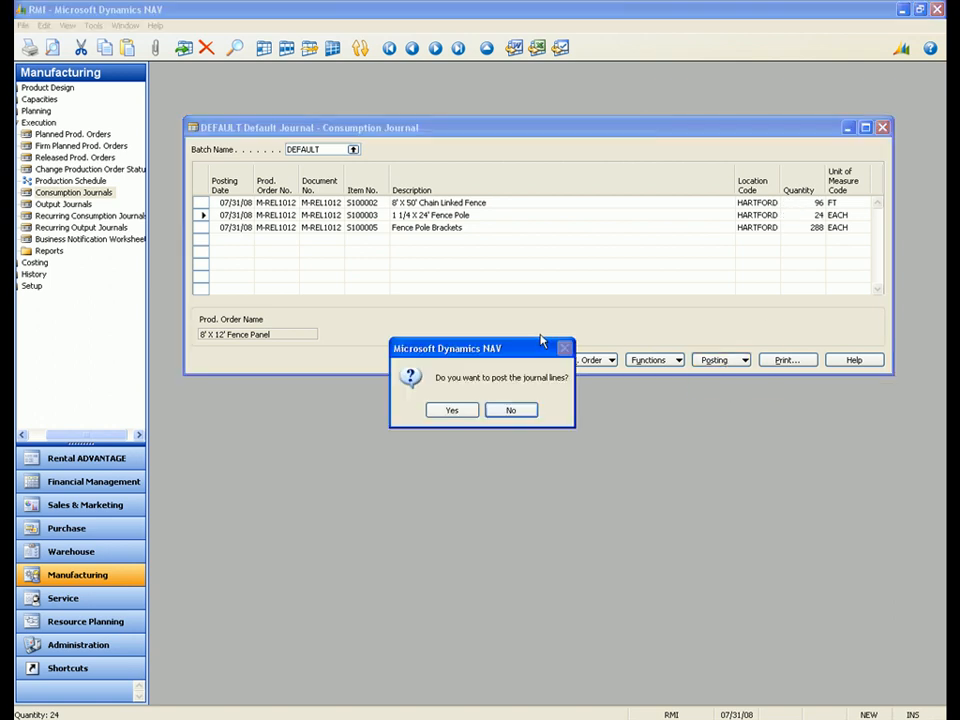
click(453, 409)
click(478, 411)
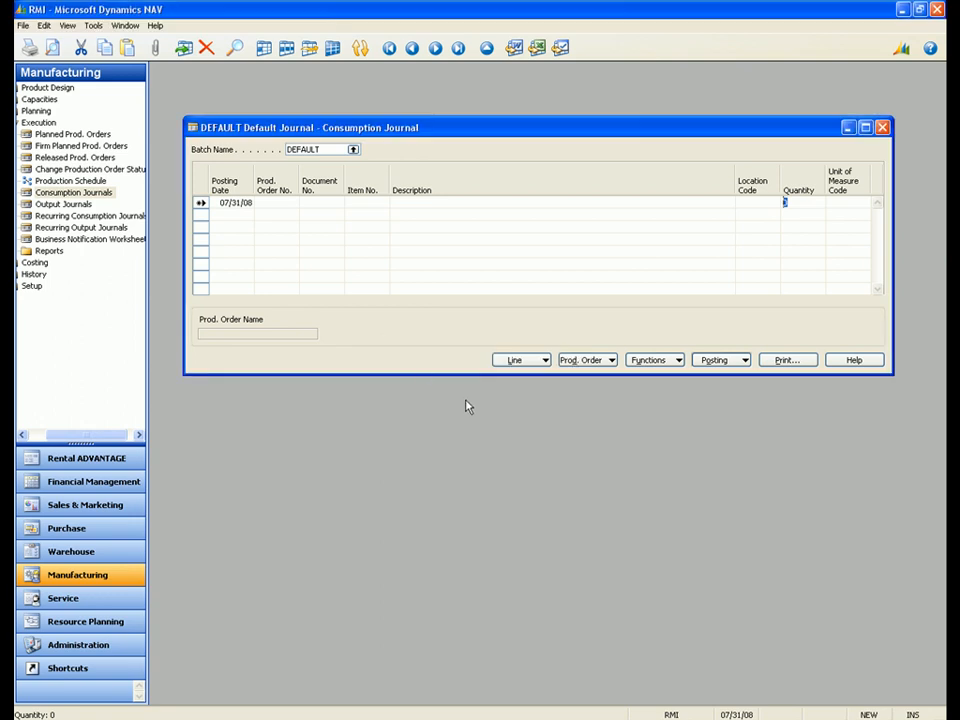
key(Escape)
Explode the routing of the released 8' X 12' Fence Panel order in the Output Journal and check its operation lines.
click(65, 204)
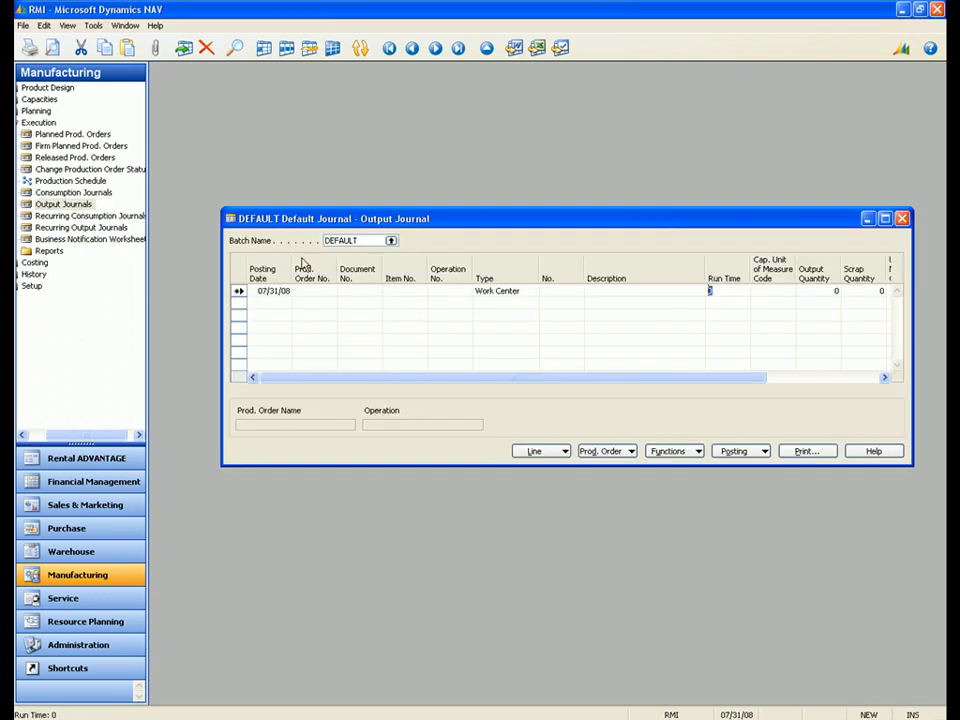
click(328, 290)
click(332, 291)
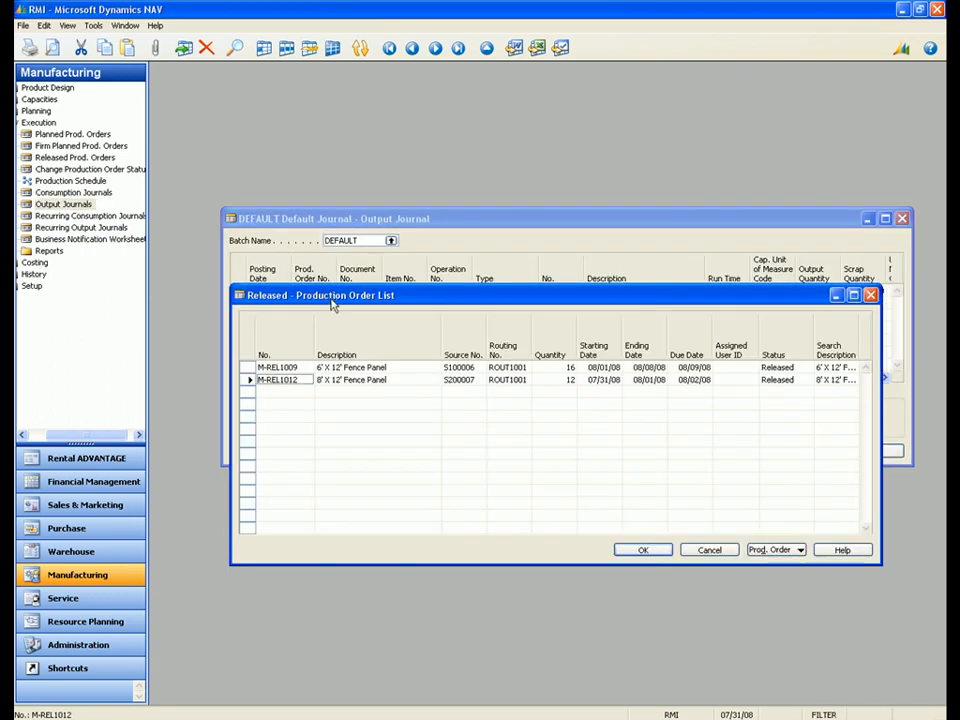
click(366, 381)
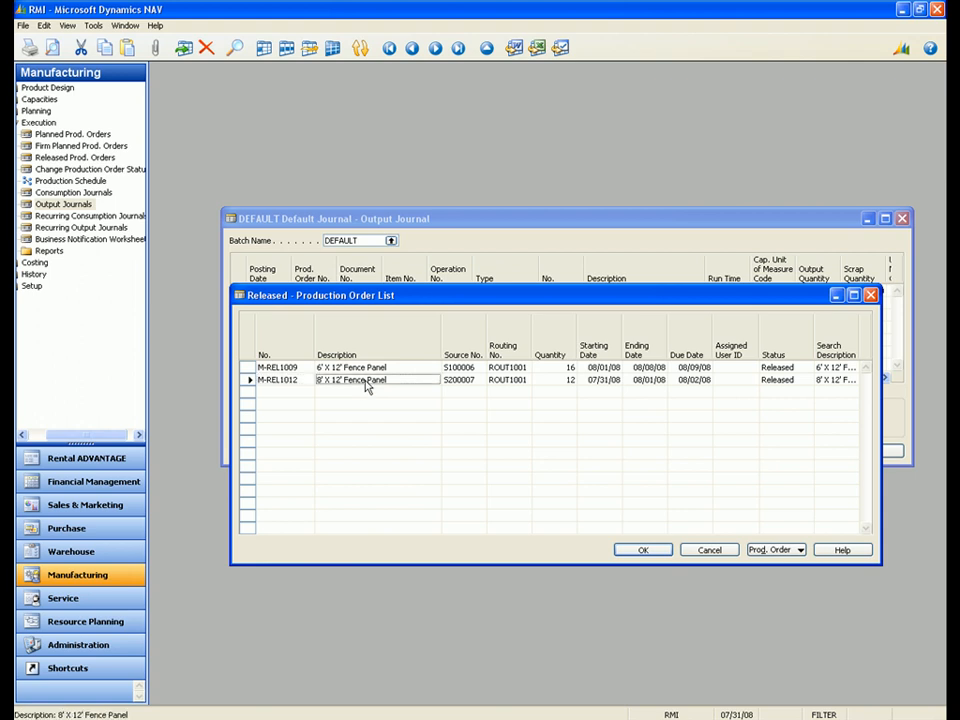
click(643, 549)
click(670, 451)
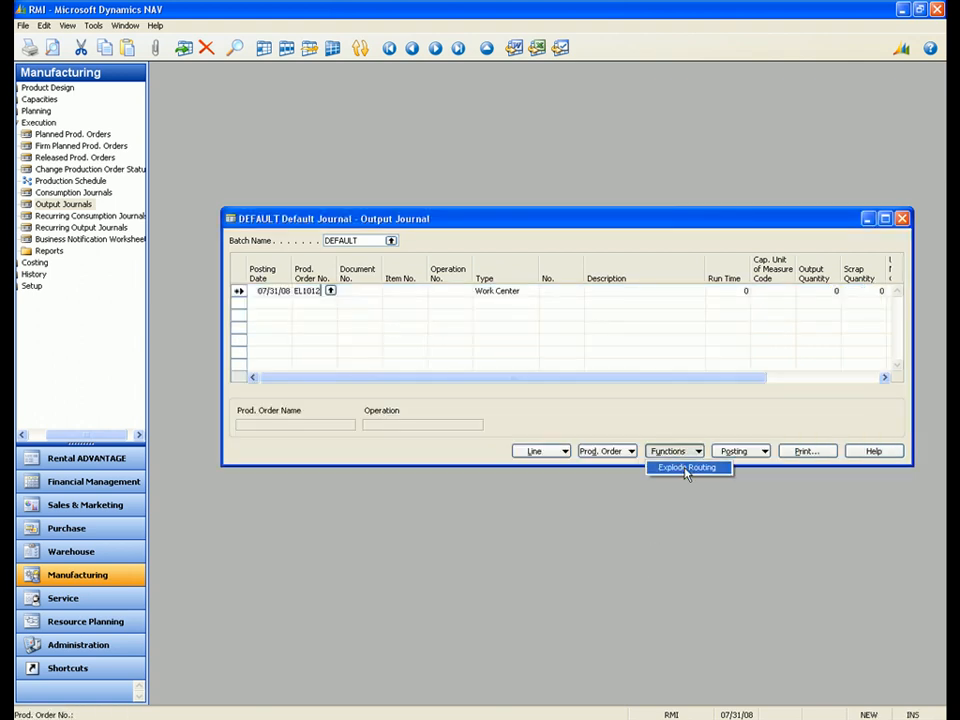
click(686, 468)
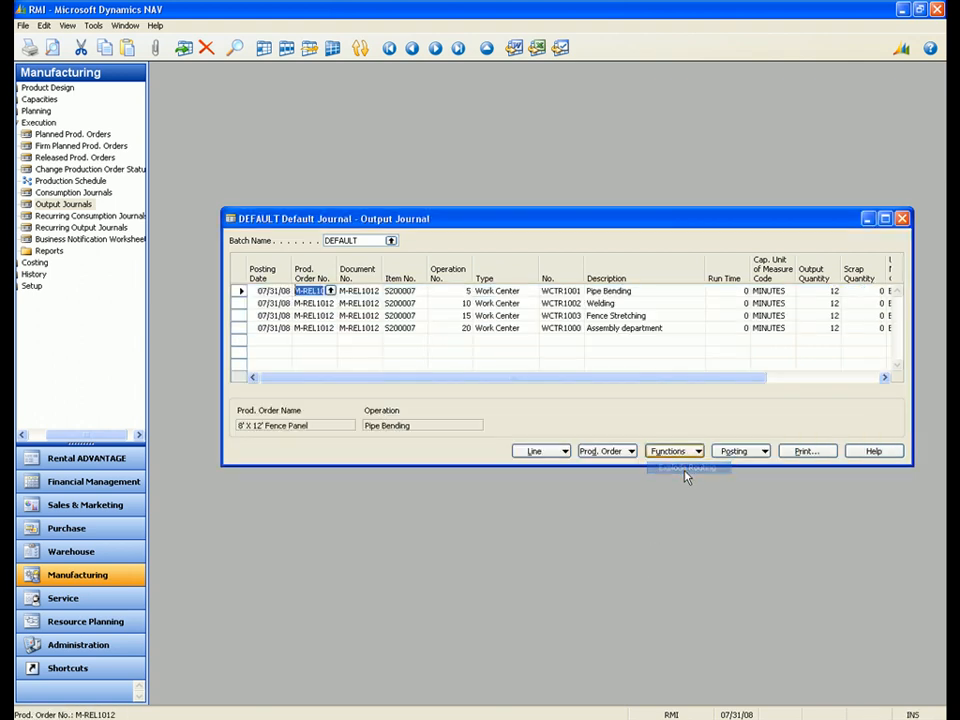
click(668, 292)
click(671, 315)
click(674, 327)
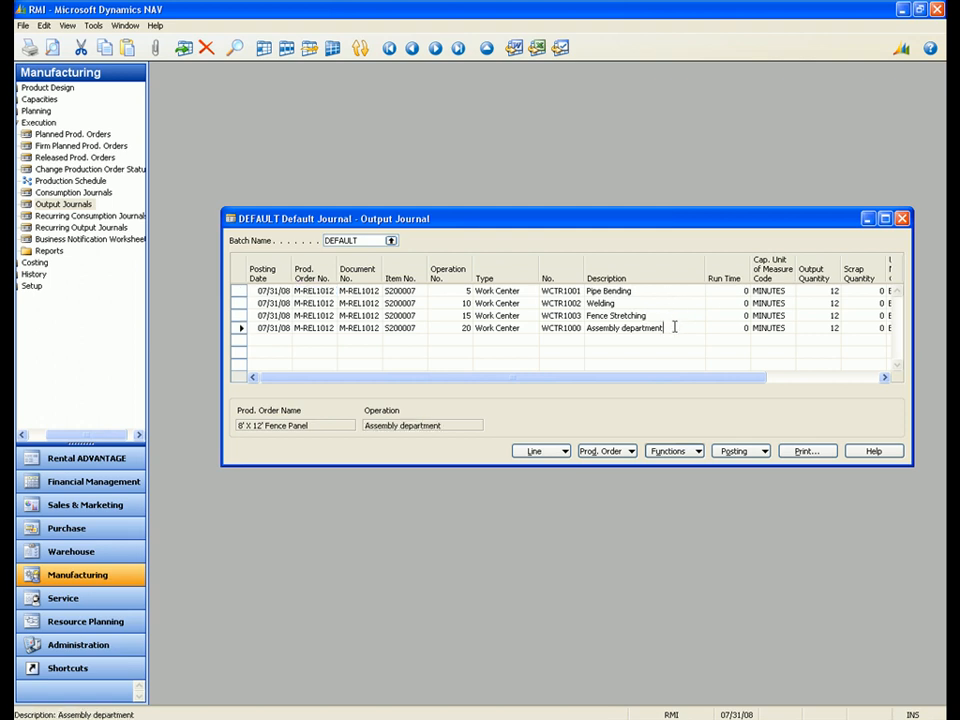
Check the run time of each operation in the Fence Panel Assembly routing and close the routing.
click(66, 91)
click(75, 122)
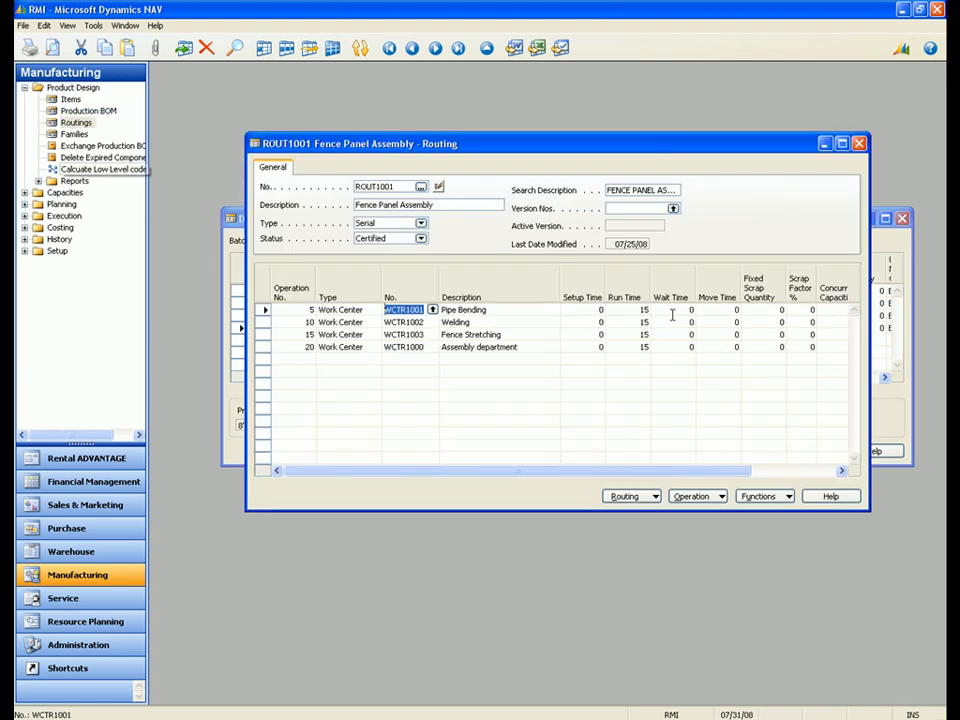
click(643, 311)
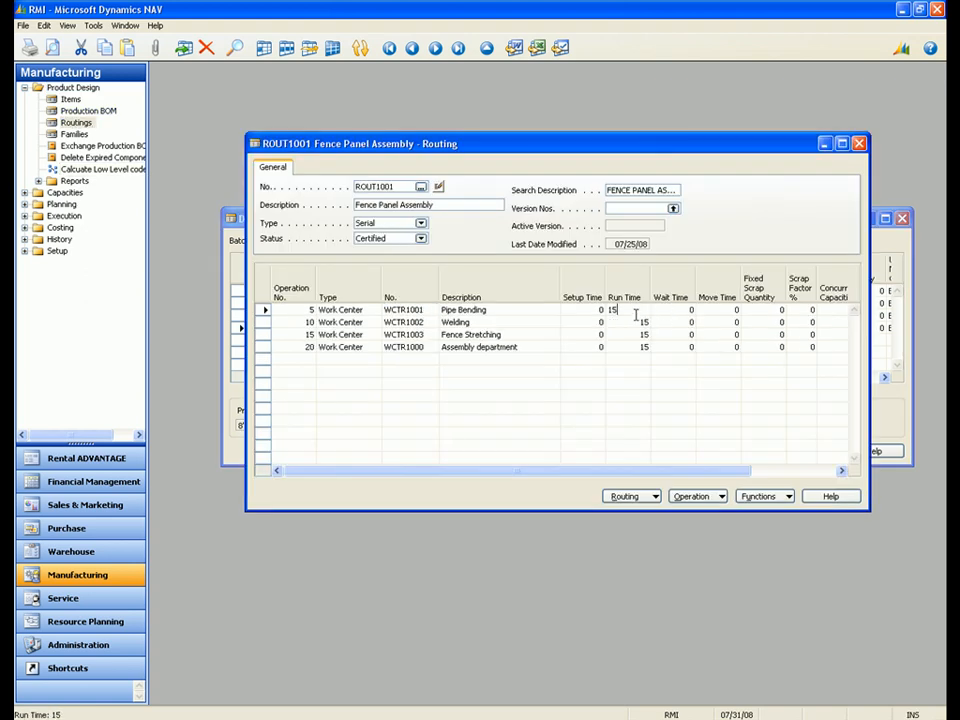
click(640, 322)
click(638, 335)
click(638, 347)
click(860, 145)
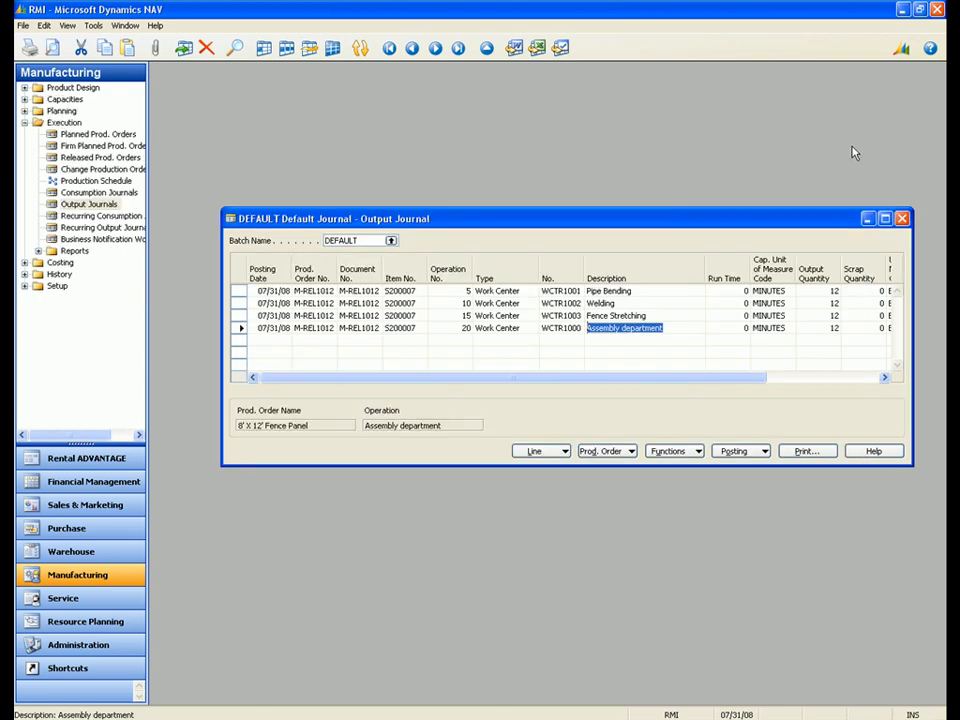
Set the run time to 200 minutes on the Pipe Bending, Welding, Fence Stretching and Assembly department output lines.
click(684, 289)
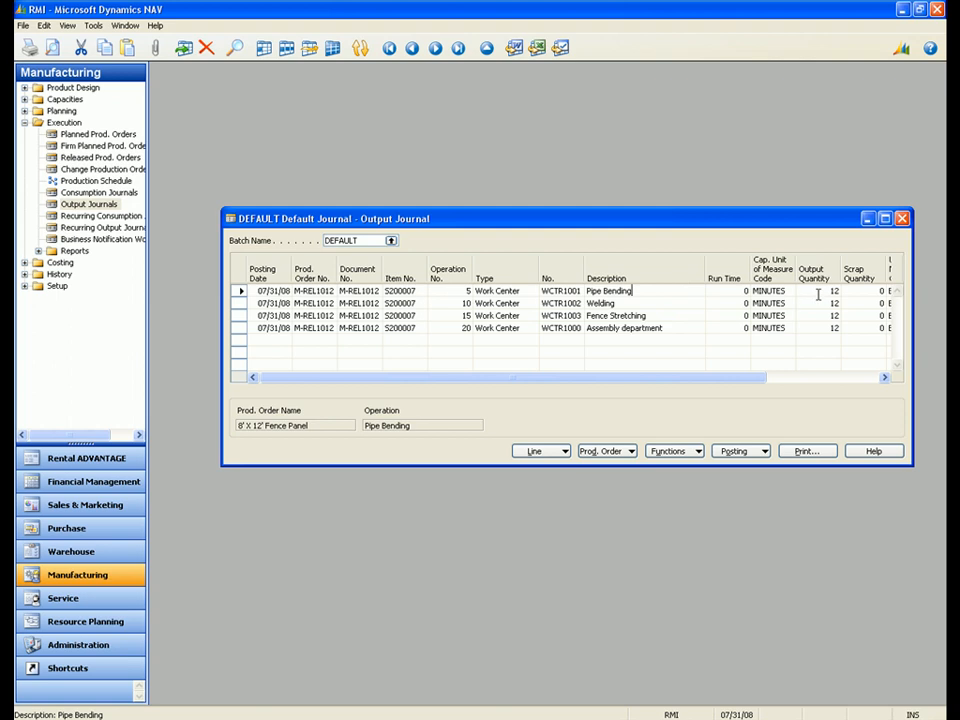
click(707, 290)
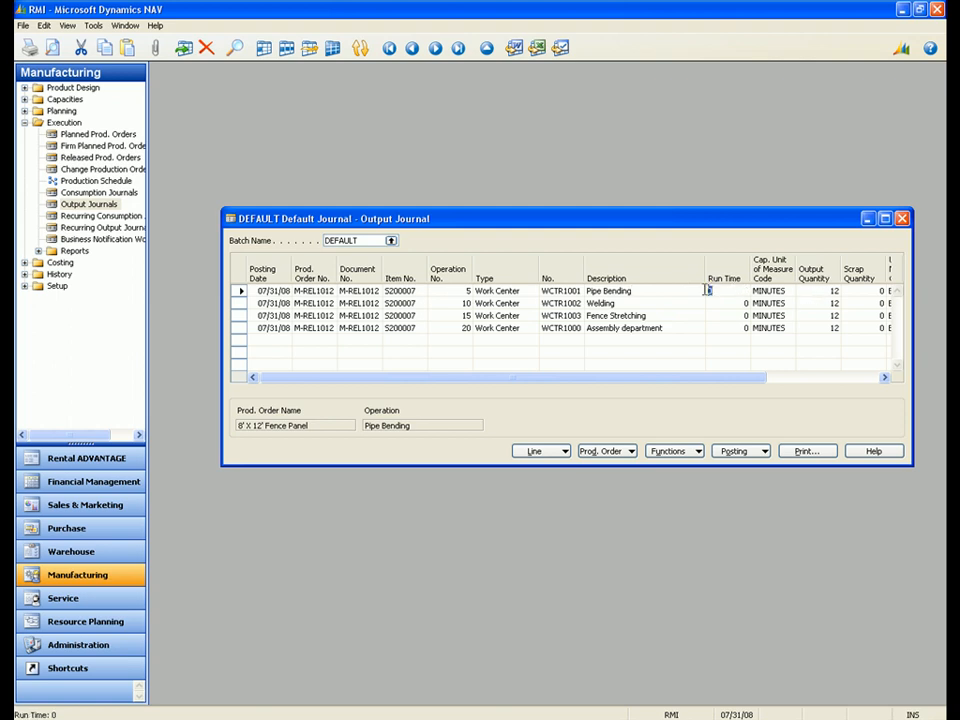
text(200)
key(Down)
text(200)
key(Down)
text(200)
key(Down)
text(200)
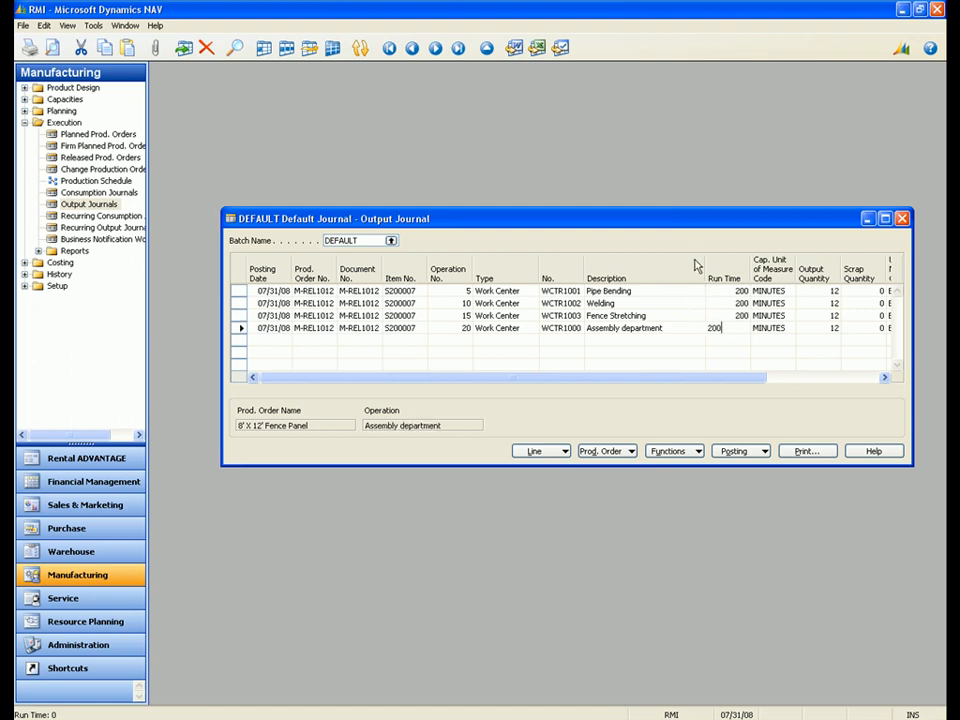
Post the fence panel's output journal lines and close the journal.
click(735, 451)
click(740, 482)
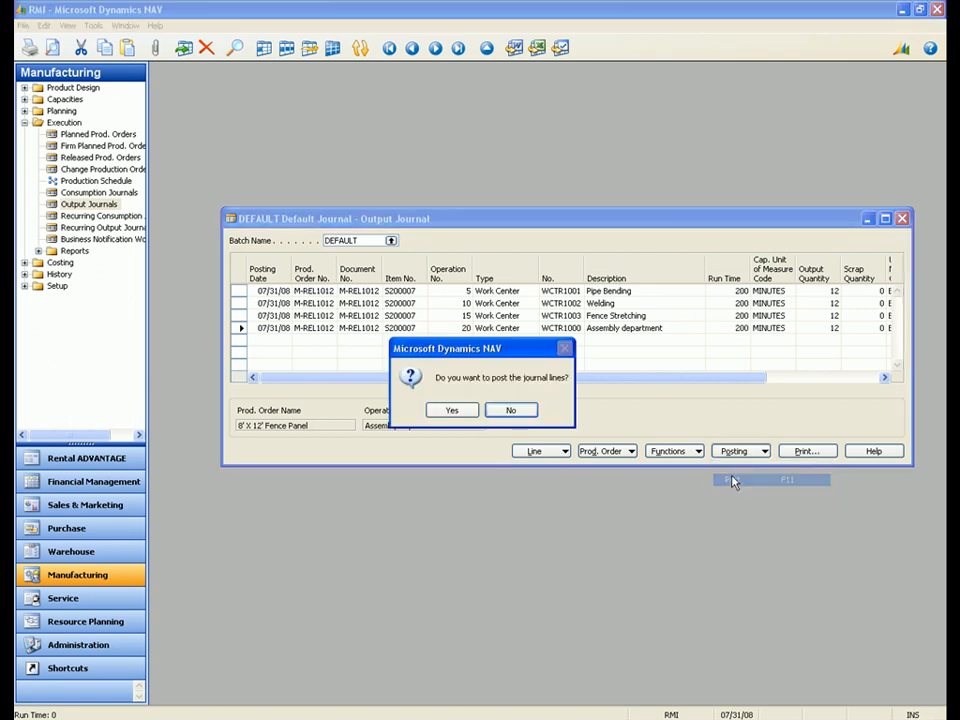
click(450, 412)
click(481, 409)
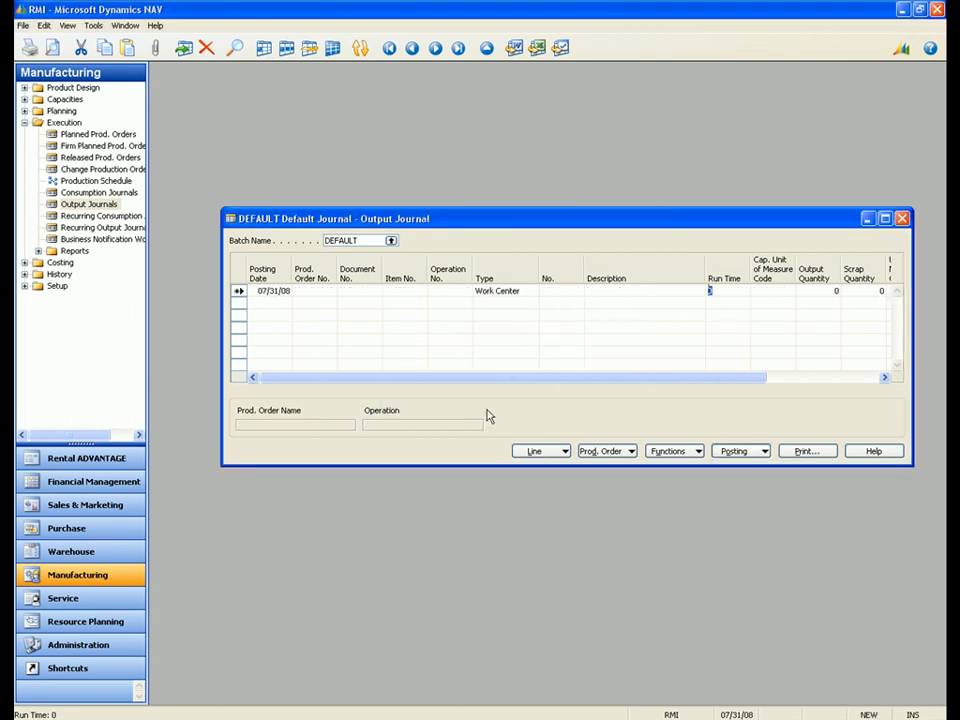
key(Escape)
Change the released 8' X 12' Fence Panel order's status to Finished with posting date 07/31/08 and unit cost update enabled.
click(100, 158)
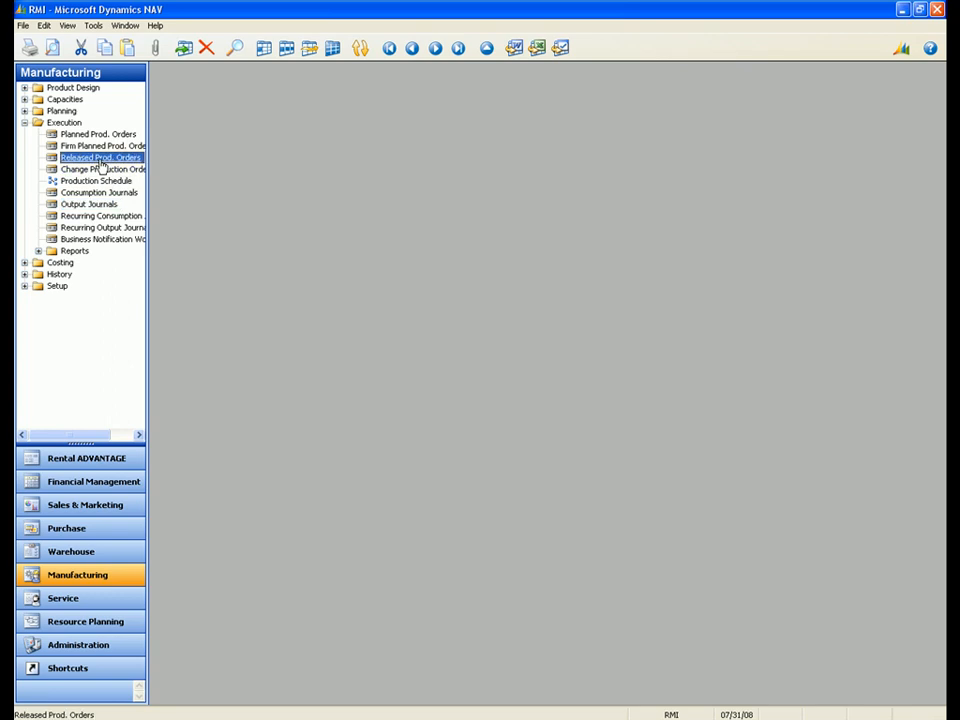
click(435, 49)
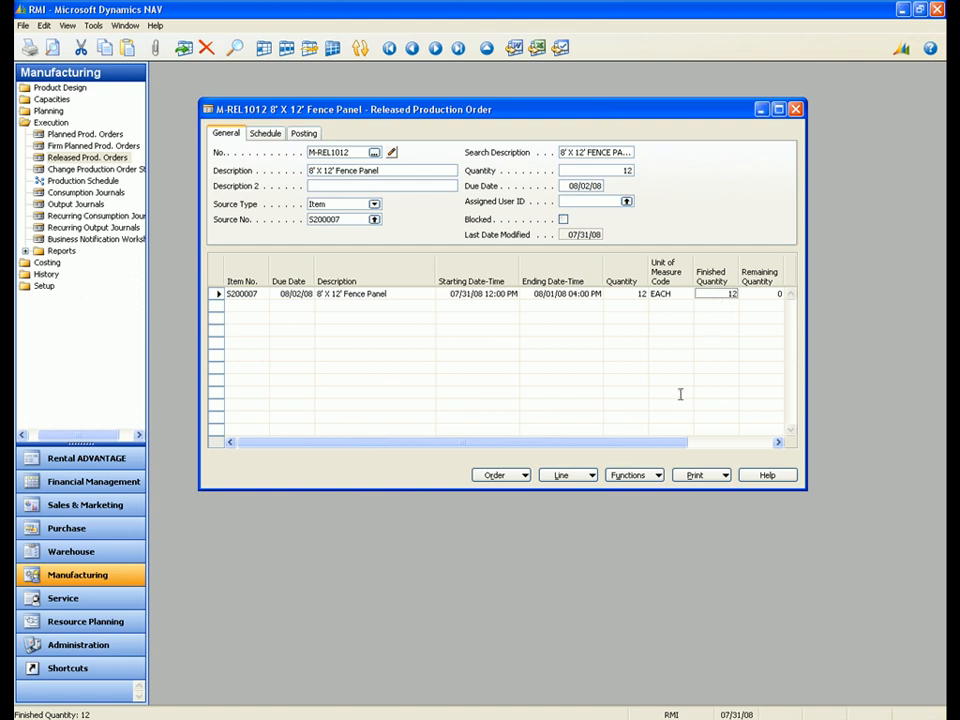
click(656, 475)
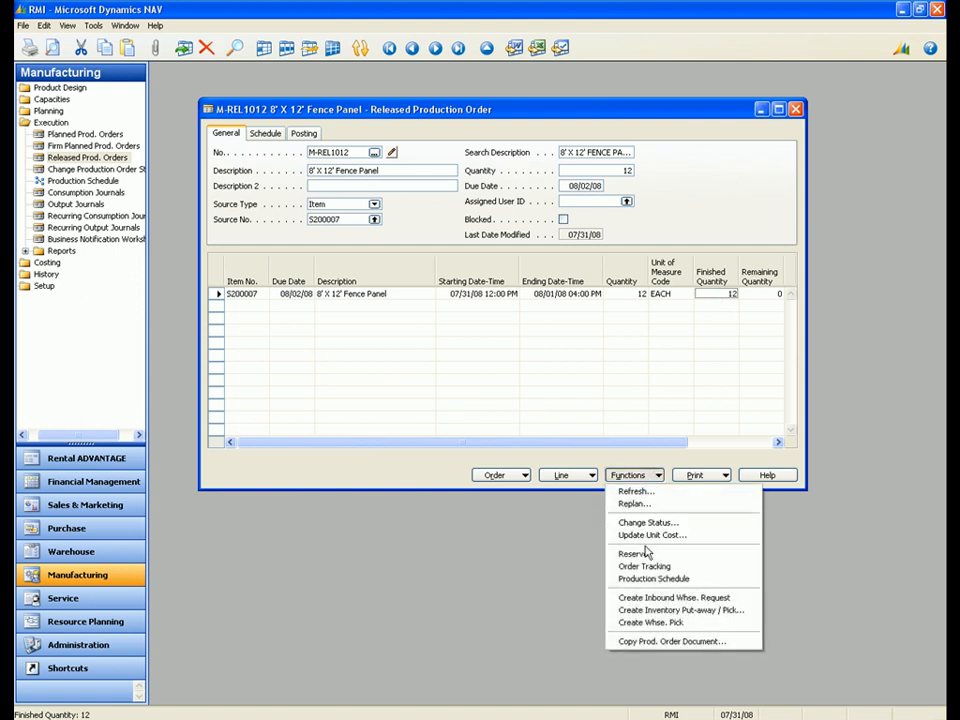
click(649, 523)
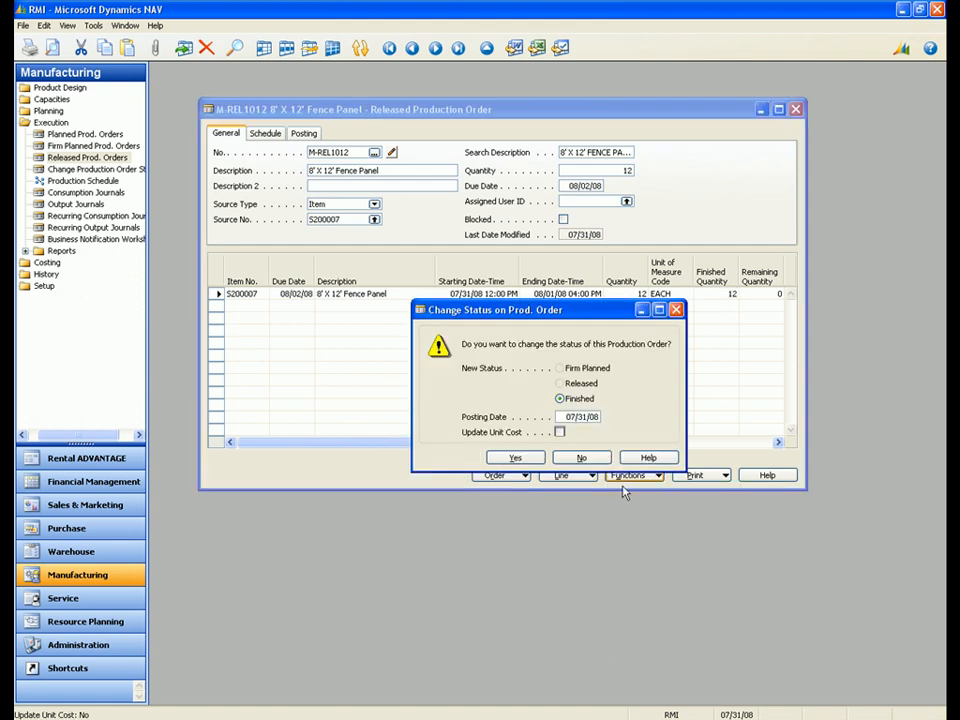
click(560, 433)
click(515, 457)
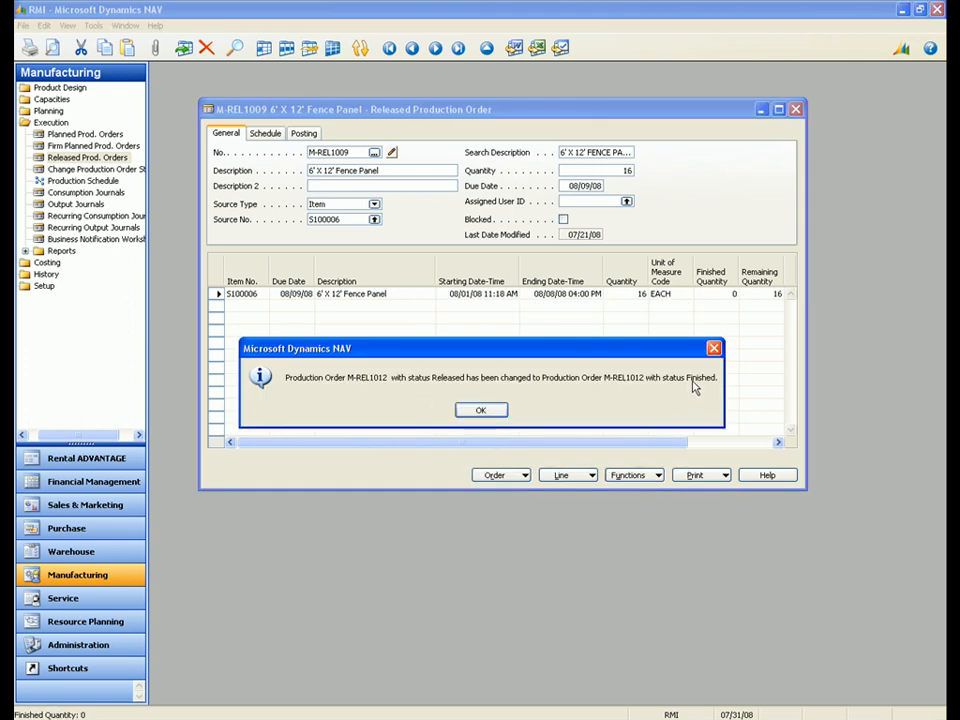
click(491, 412)
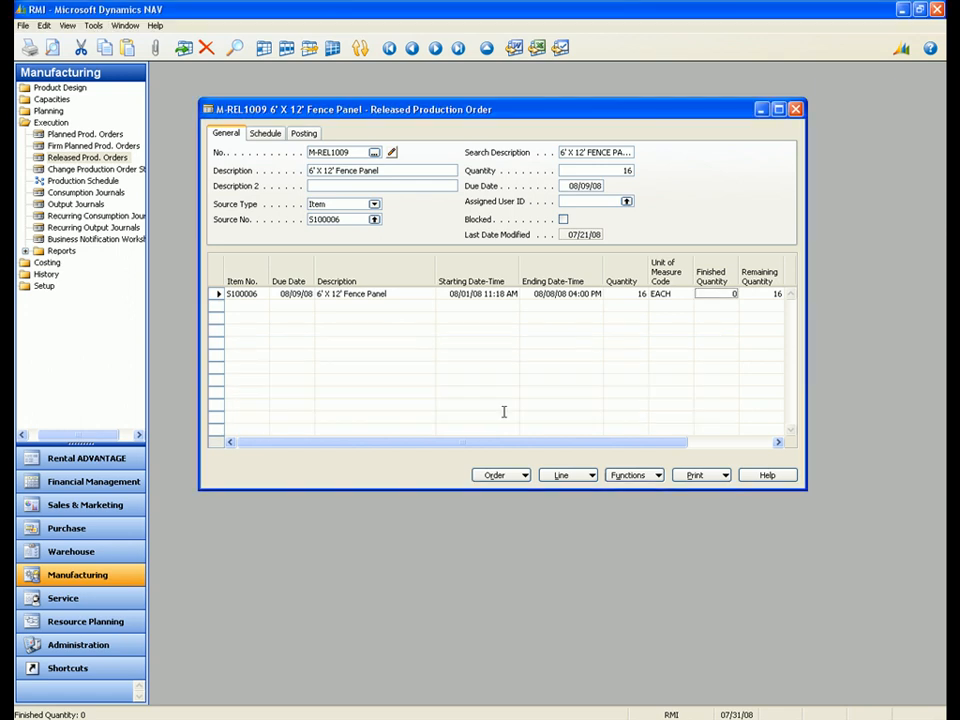
key(Escape)
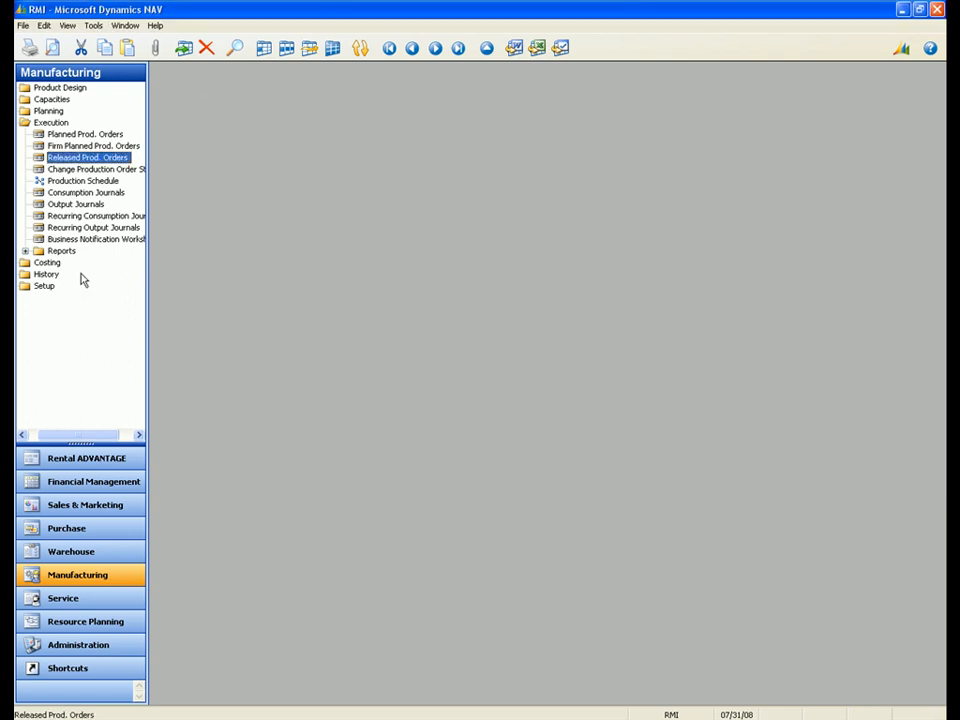
Examine the cost statistics of the finished 8' X 12' Fence Panel production order and close the order.
click(46, 276)
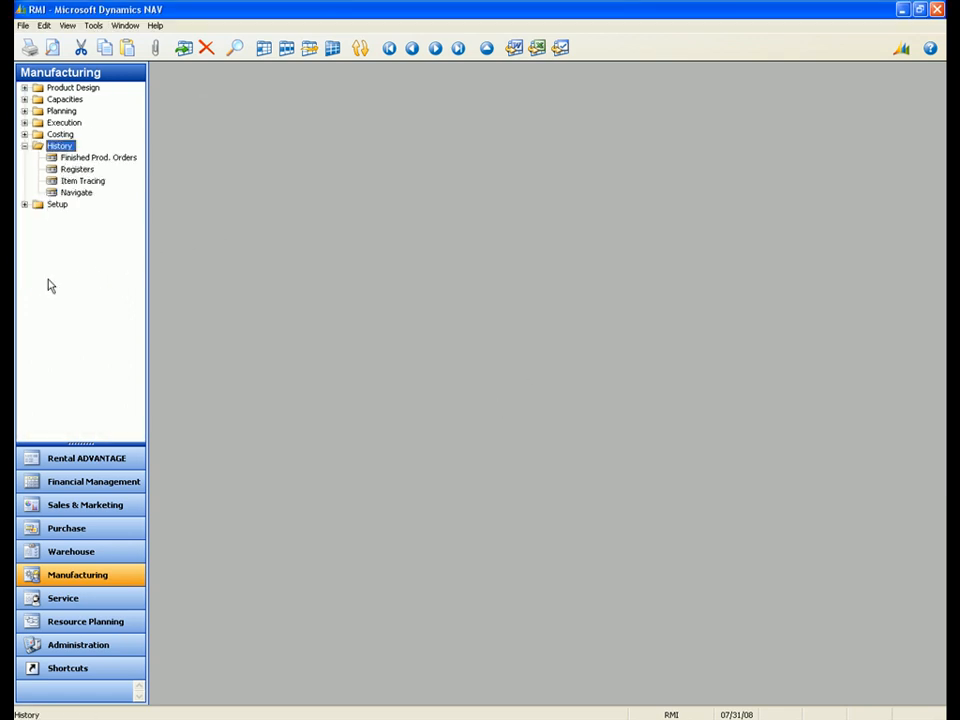
click(128, 159)
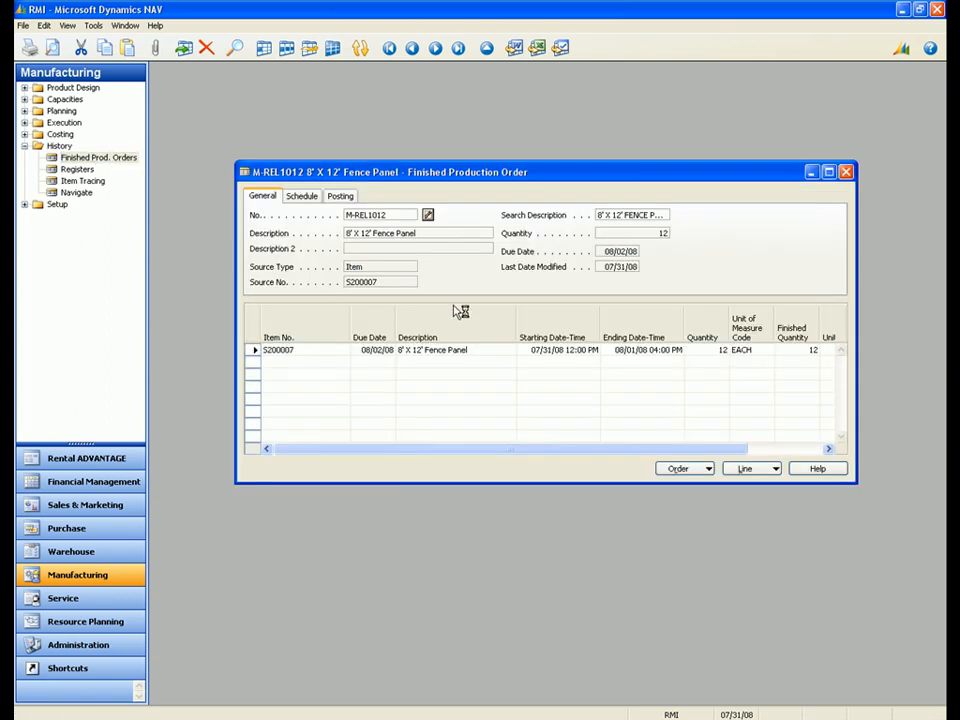
click(680, 469)
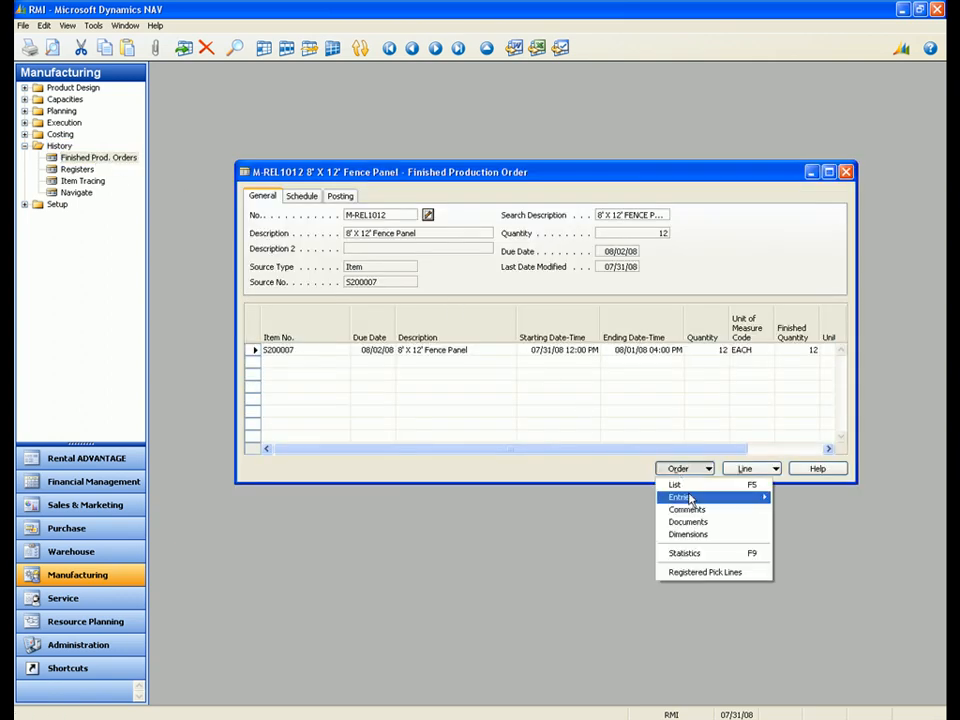
click(684, 553)
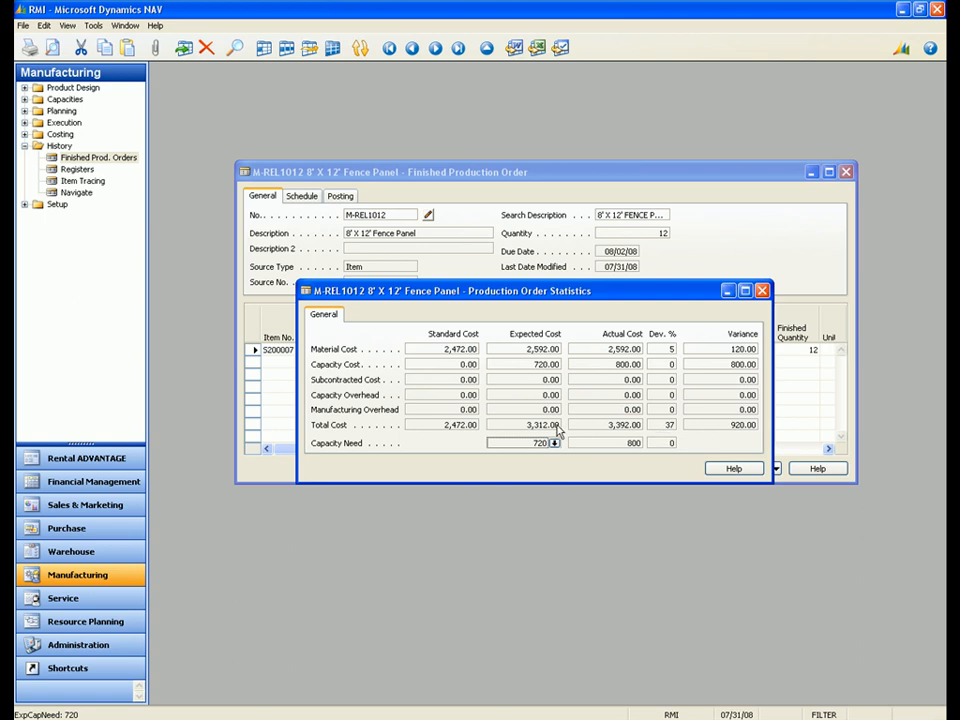
key(Escape)
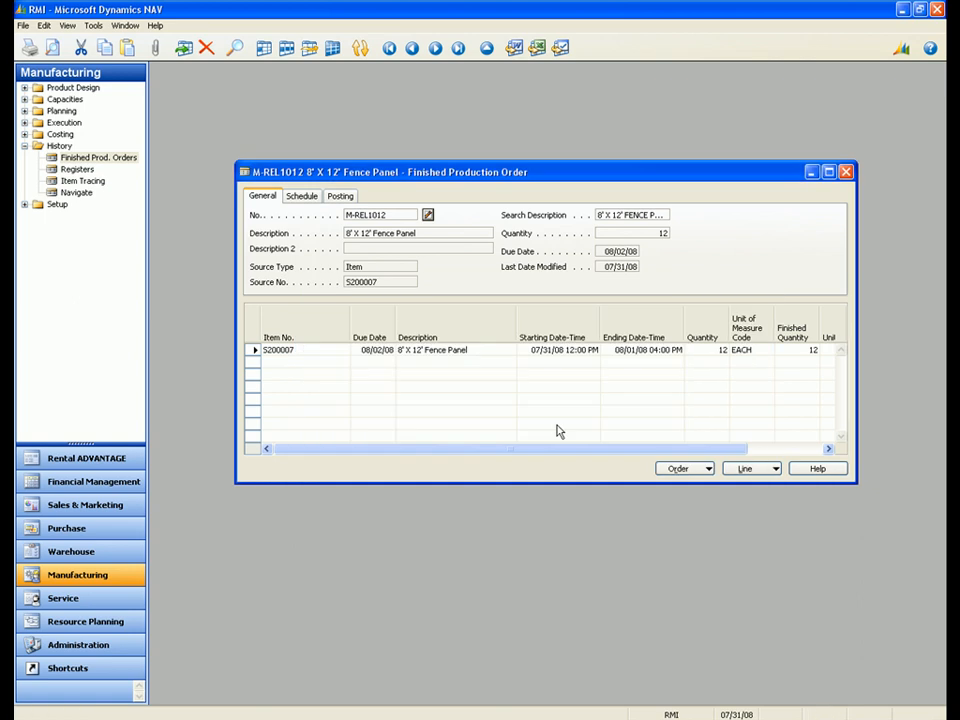
key(Escape)
Roll up the standard cost for the 8' X 12' Fence Panel in the DEFAULT Standard Cost Worksheet, check the new cost and close the worksheet.
click(60, 134)
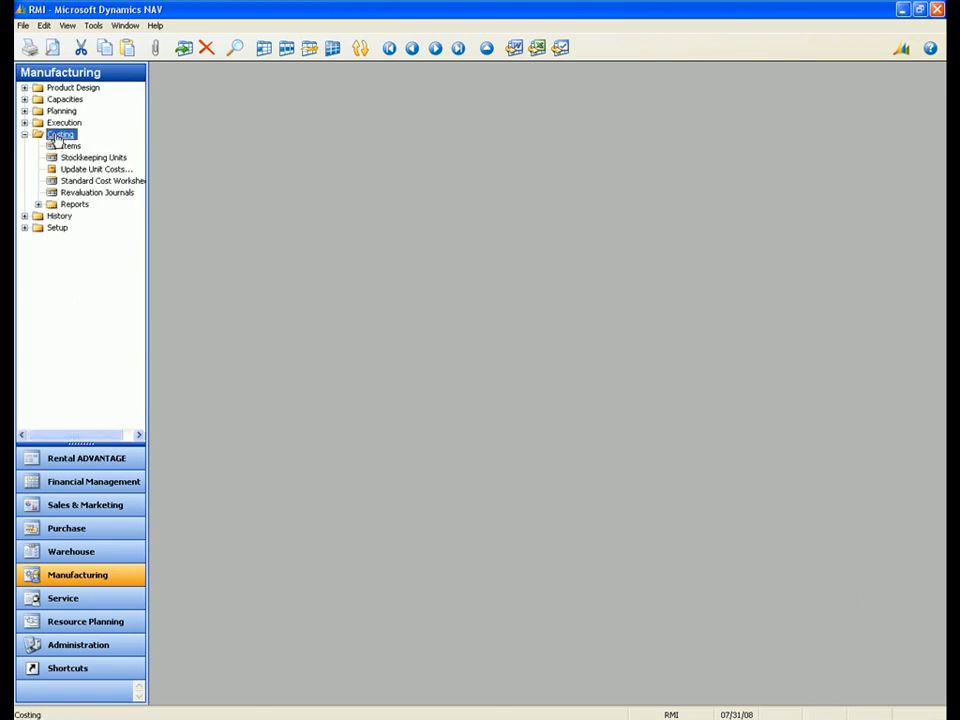
click(100, 181)
click(806, 487)
click(810, 551)
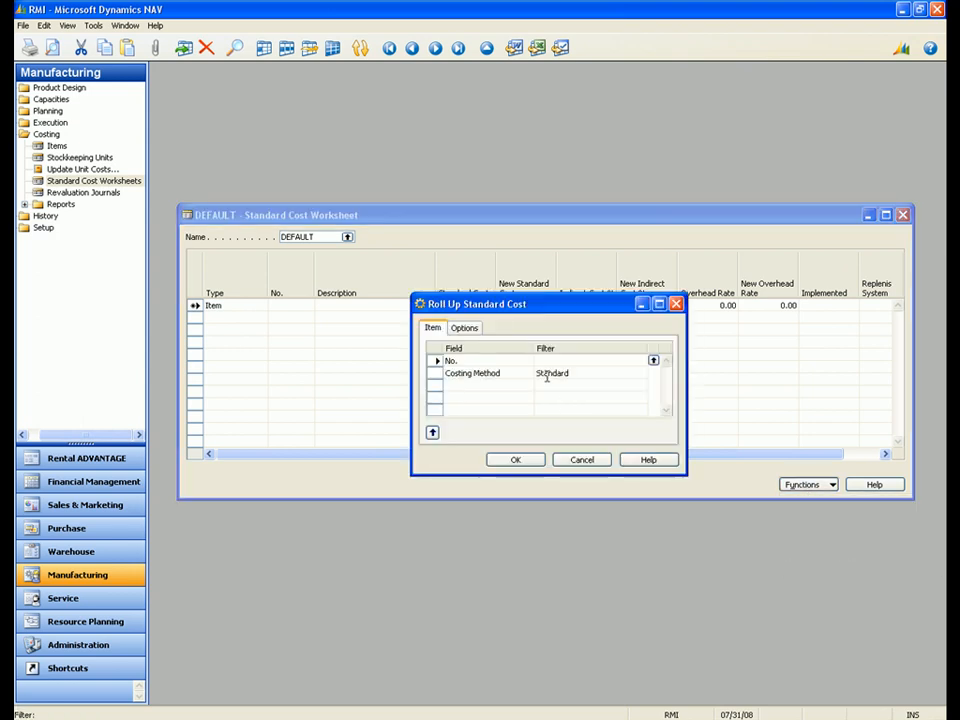
click(653, 361)
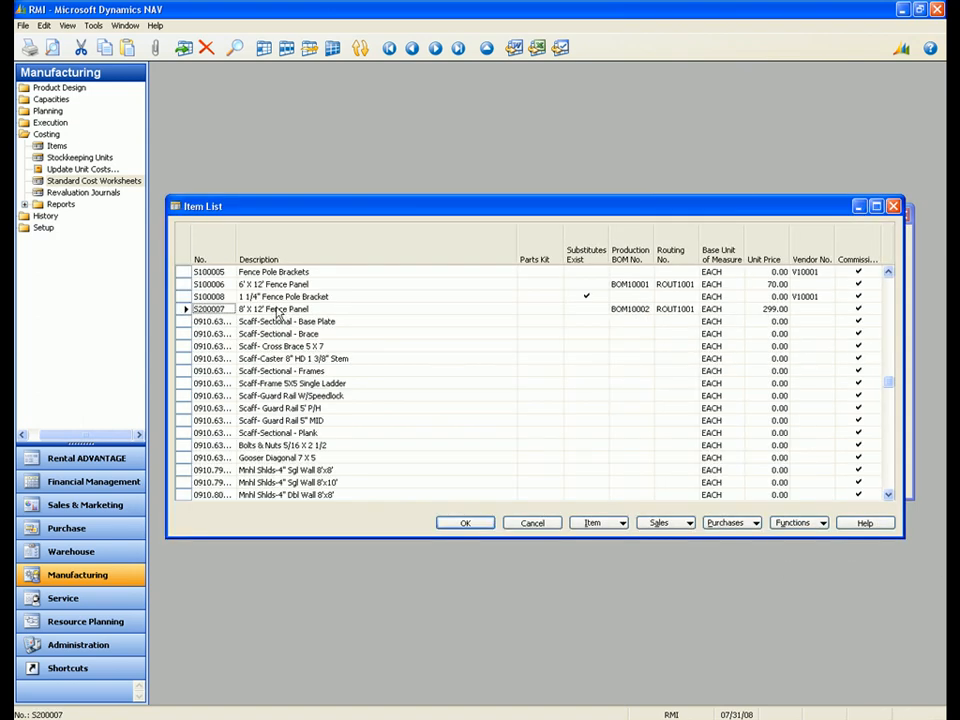
double_click(281, 312)
click(532, 463)
click(482, 410)
click(499, 305)
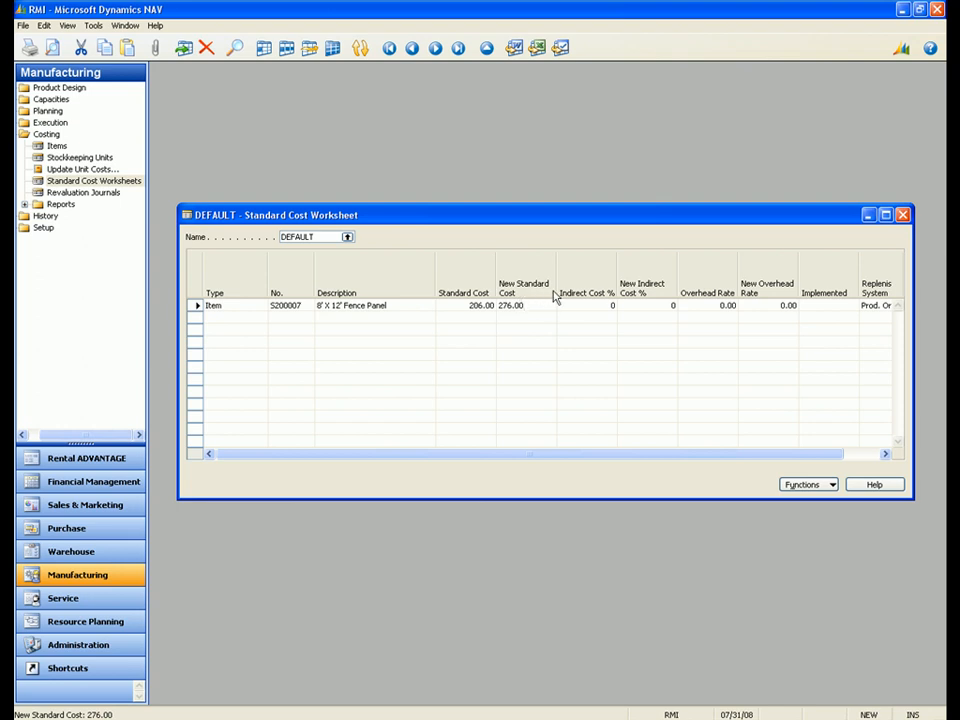
click(901, 215)
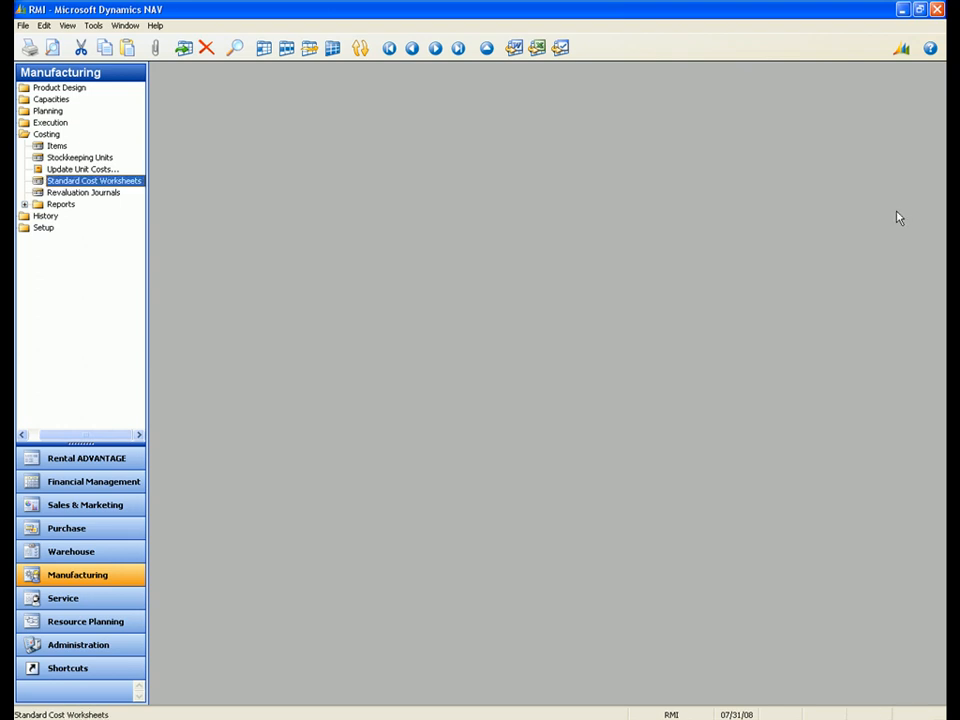
Open the BBH Residential Construction sales order for the 8' X 12' Fence Panel and bring up its available functions.
click(50, 111)
click(76, 148)
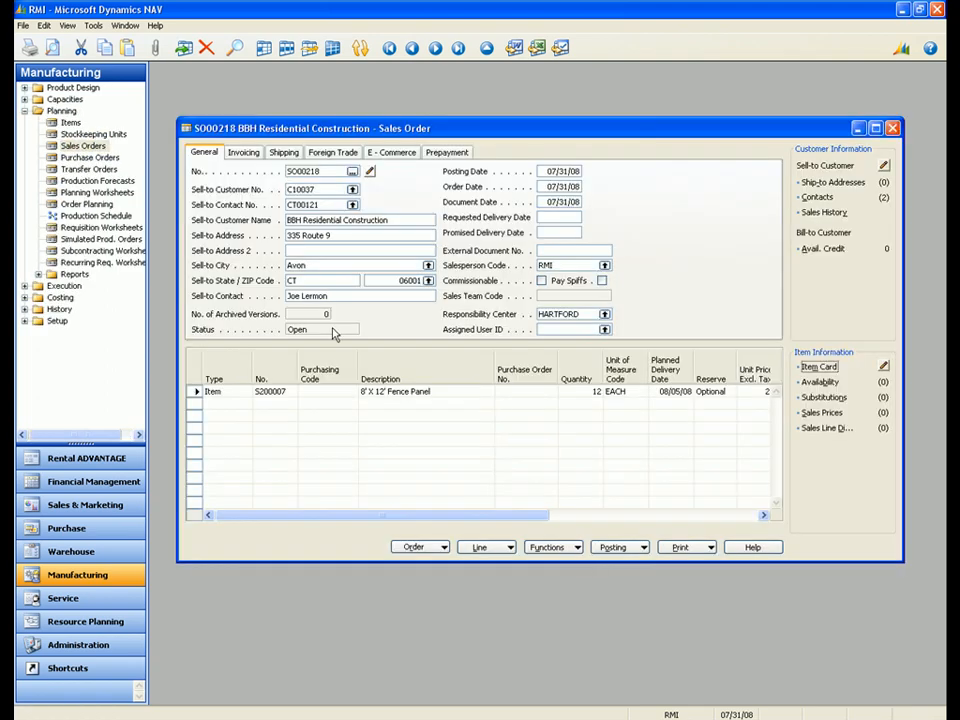
click(560, 547)
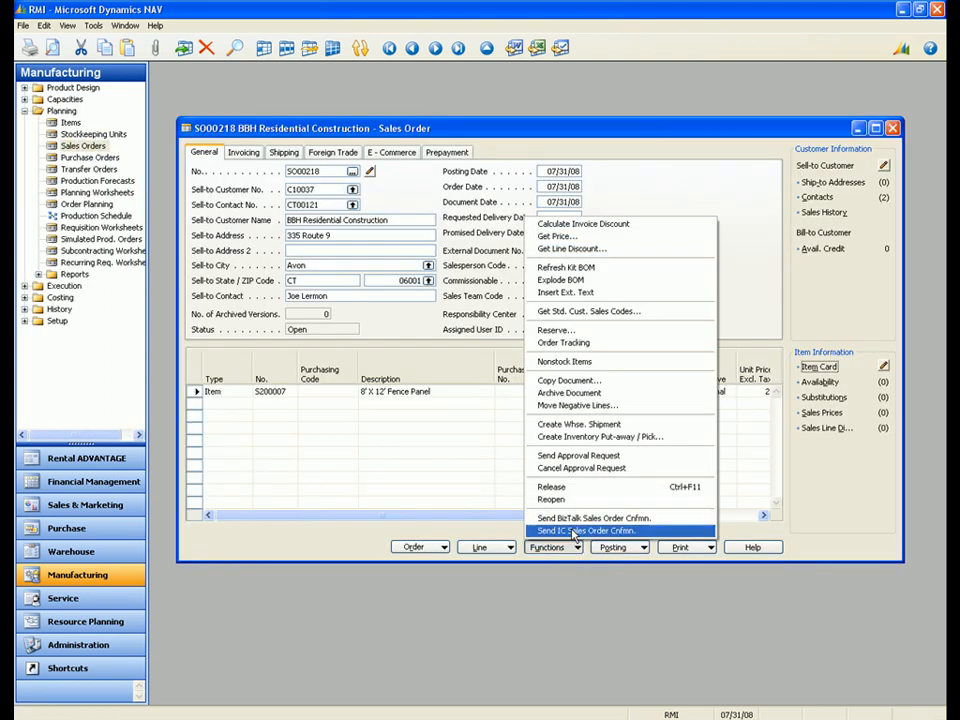